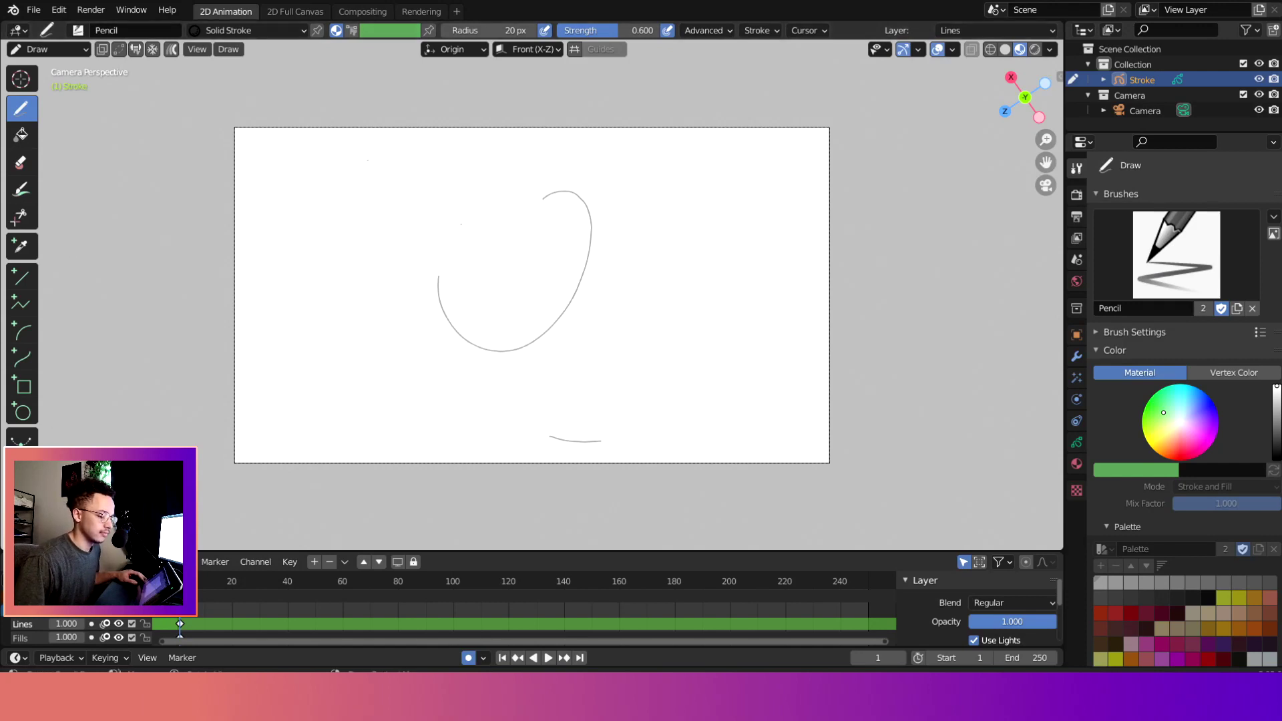
Replace the sketch with a new 2D Animation file, discarding the old one without saving
left_click(33, 10)
mouse_move(53, 30)
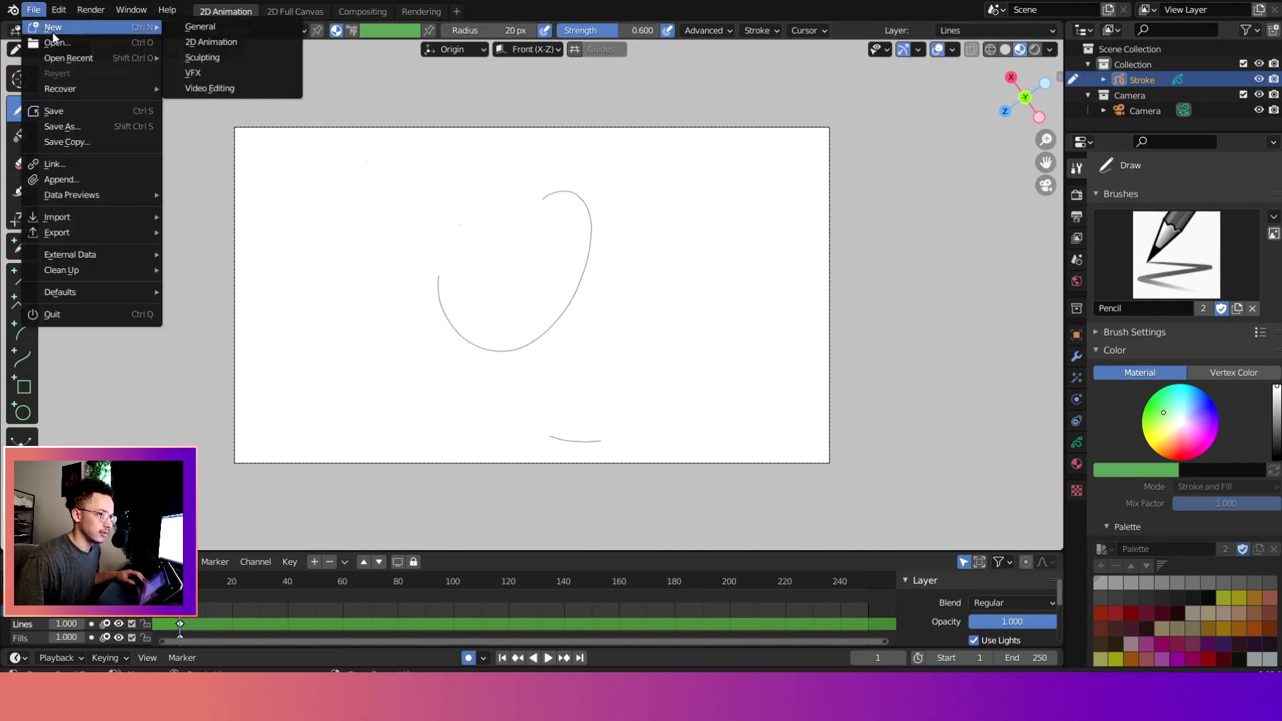
left_click(247, 43)
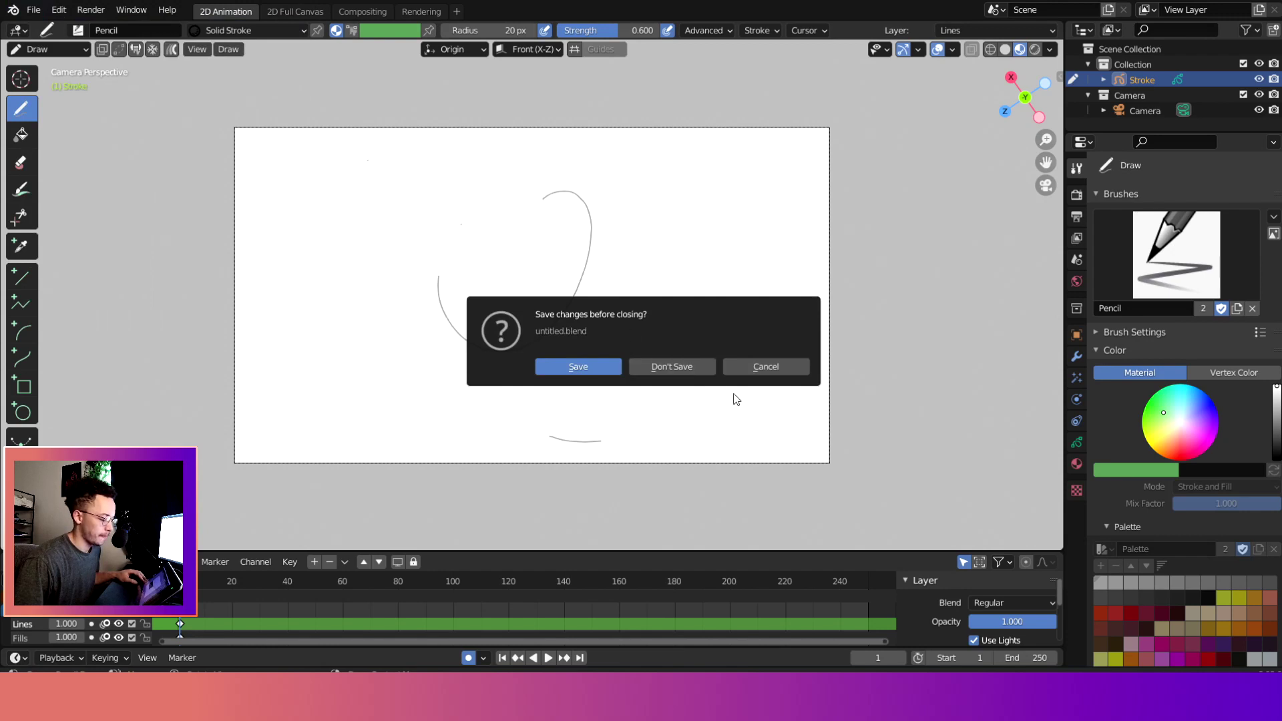
left_click(691, 361)
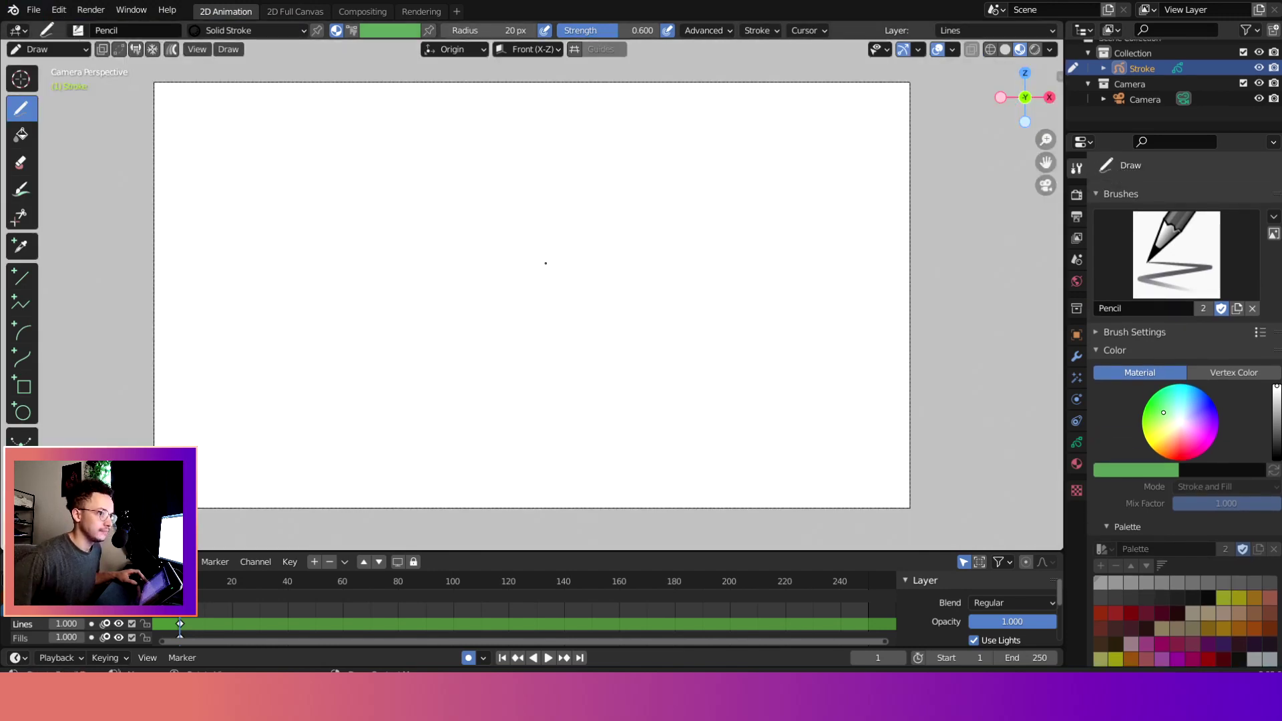
scroll(545, 263, "up", 3)
scroll(544, 262, "down", 4)
scroll(541, 260, "up", 3)
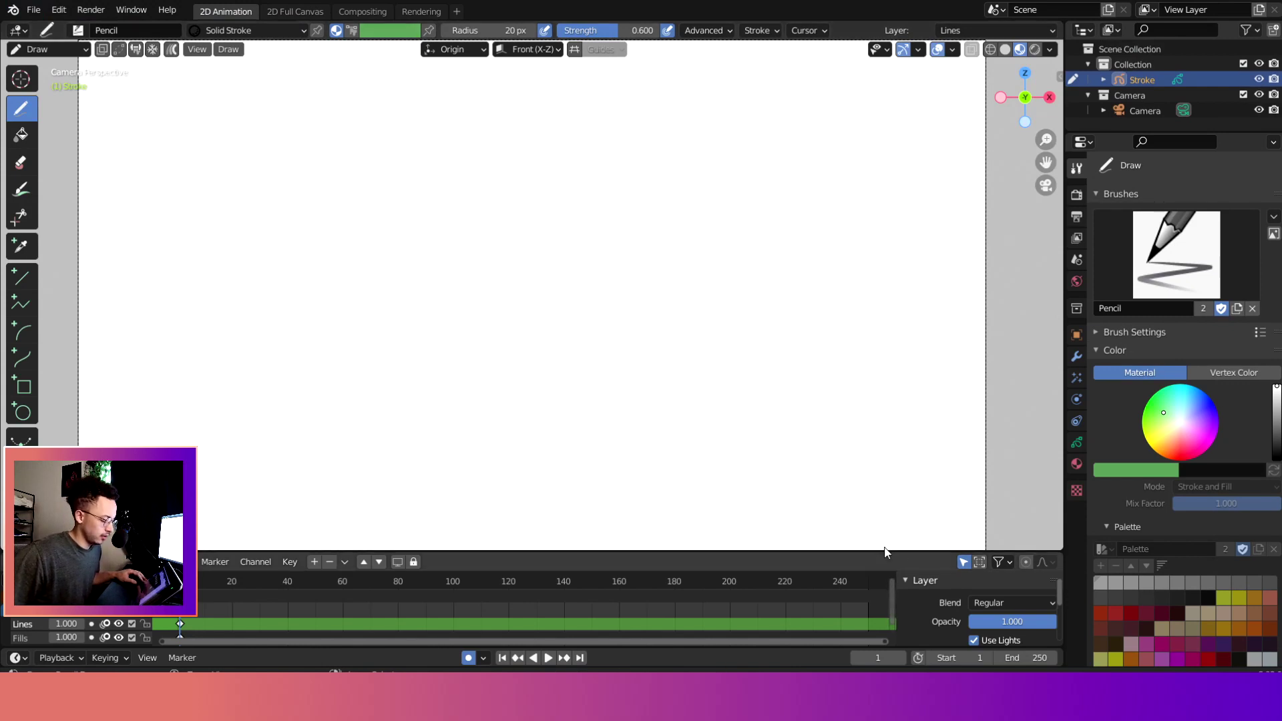
left_click(33, 10)
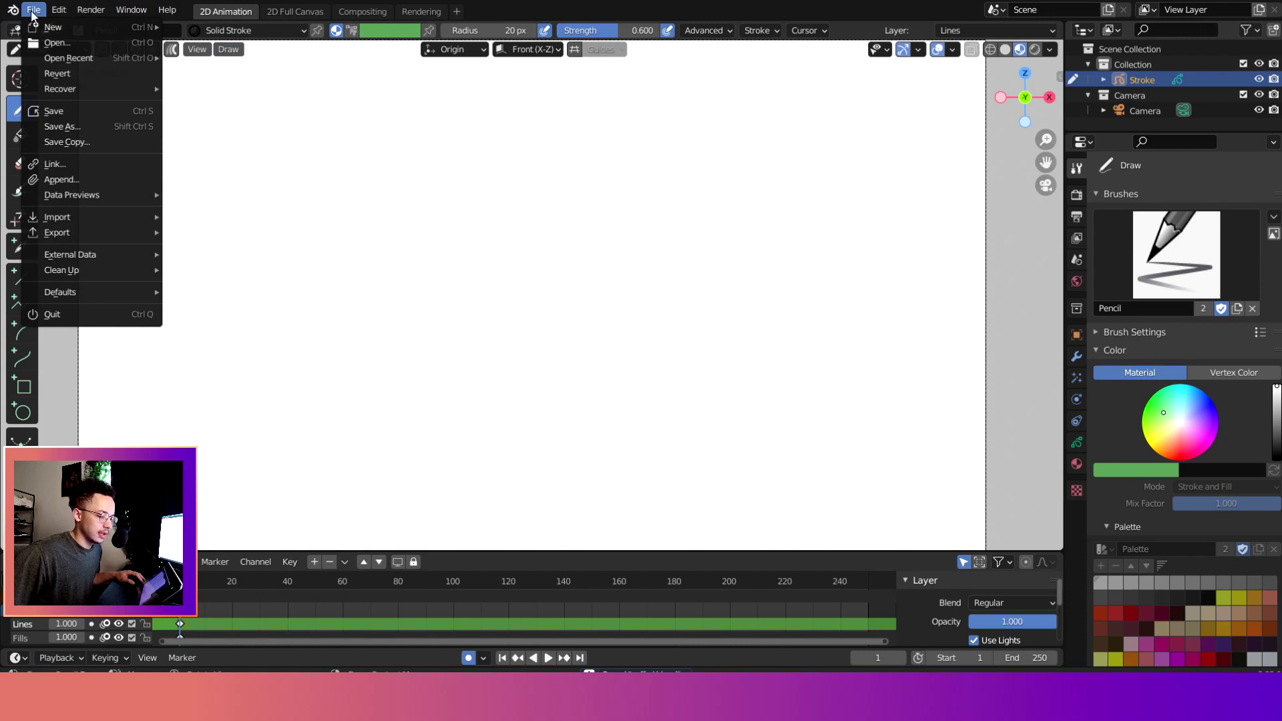
key("Escape")
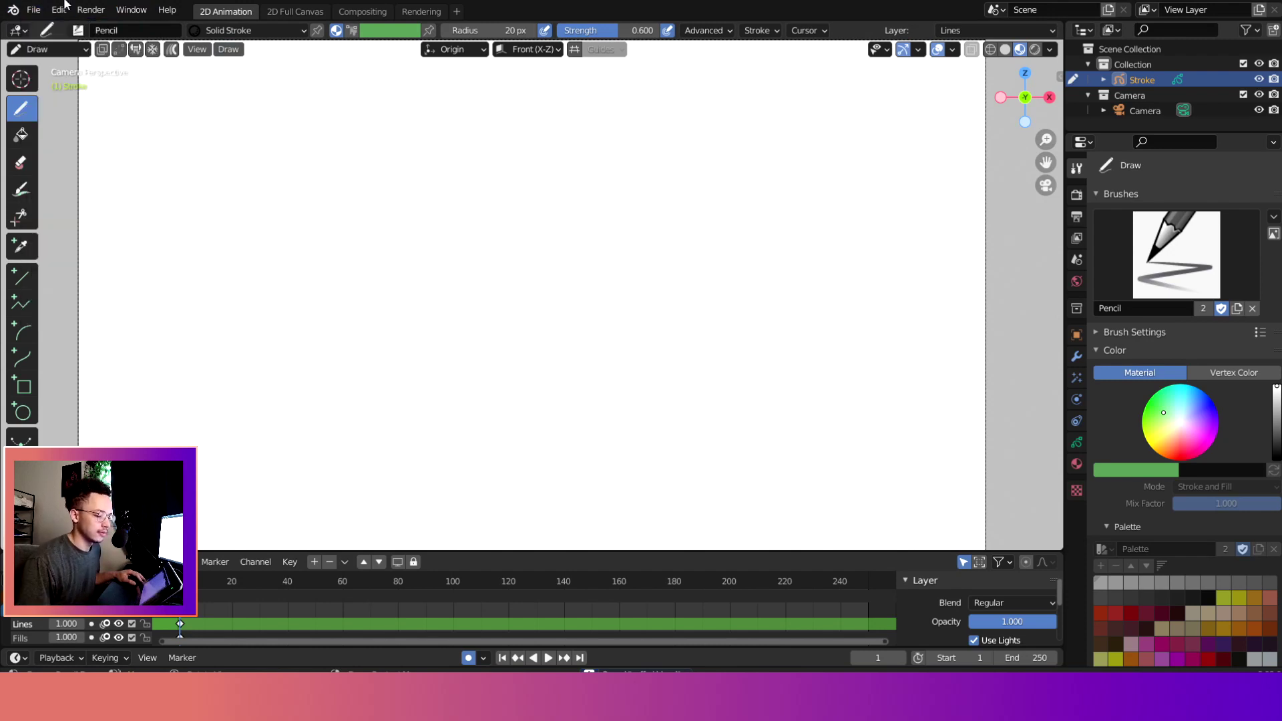
Enable Object: Grease Pencil Tools in the Preferences add-ons (search 'grea'), then close Preferences
left_click(64, 8)
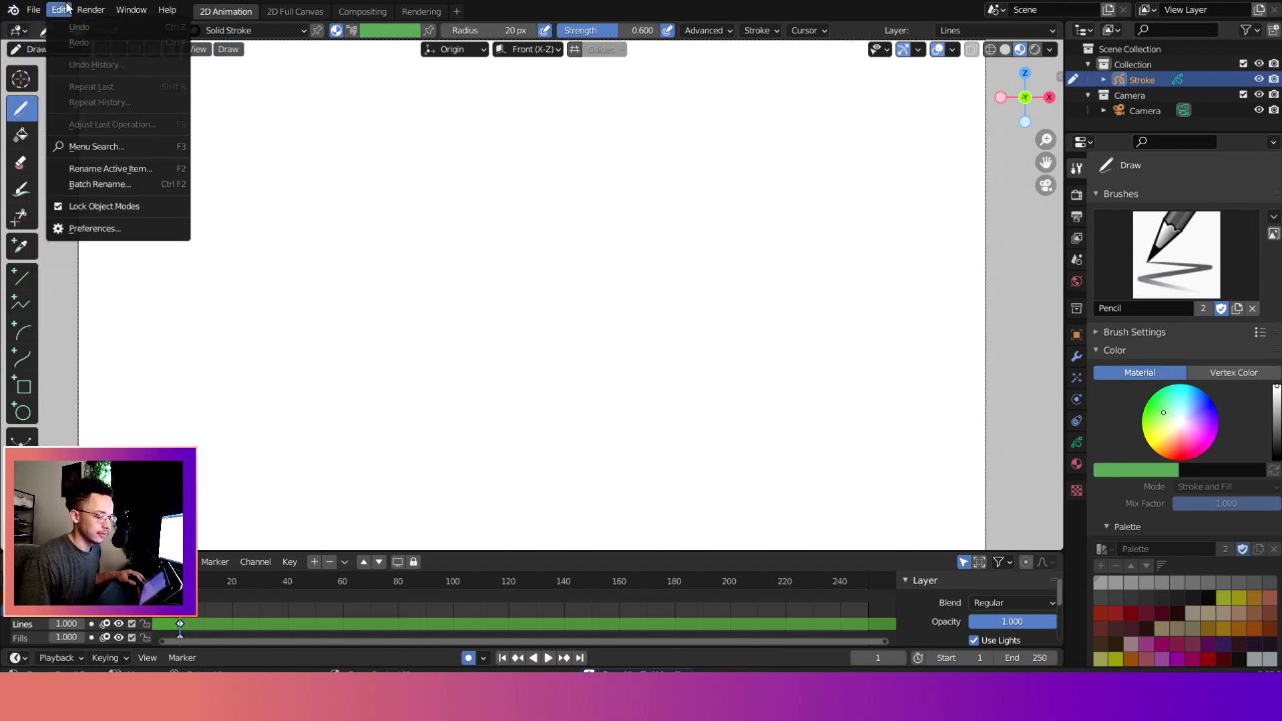
left_click(96, 229)
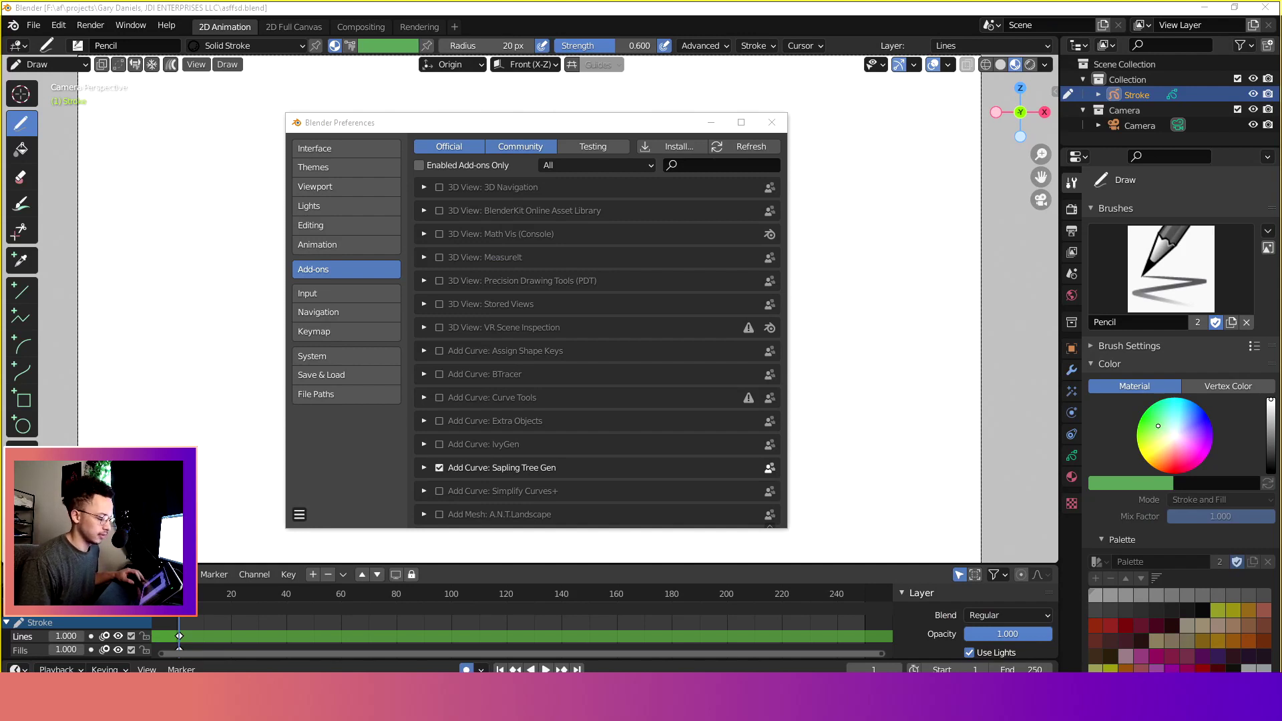
left_click(692, 166)
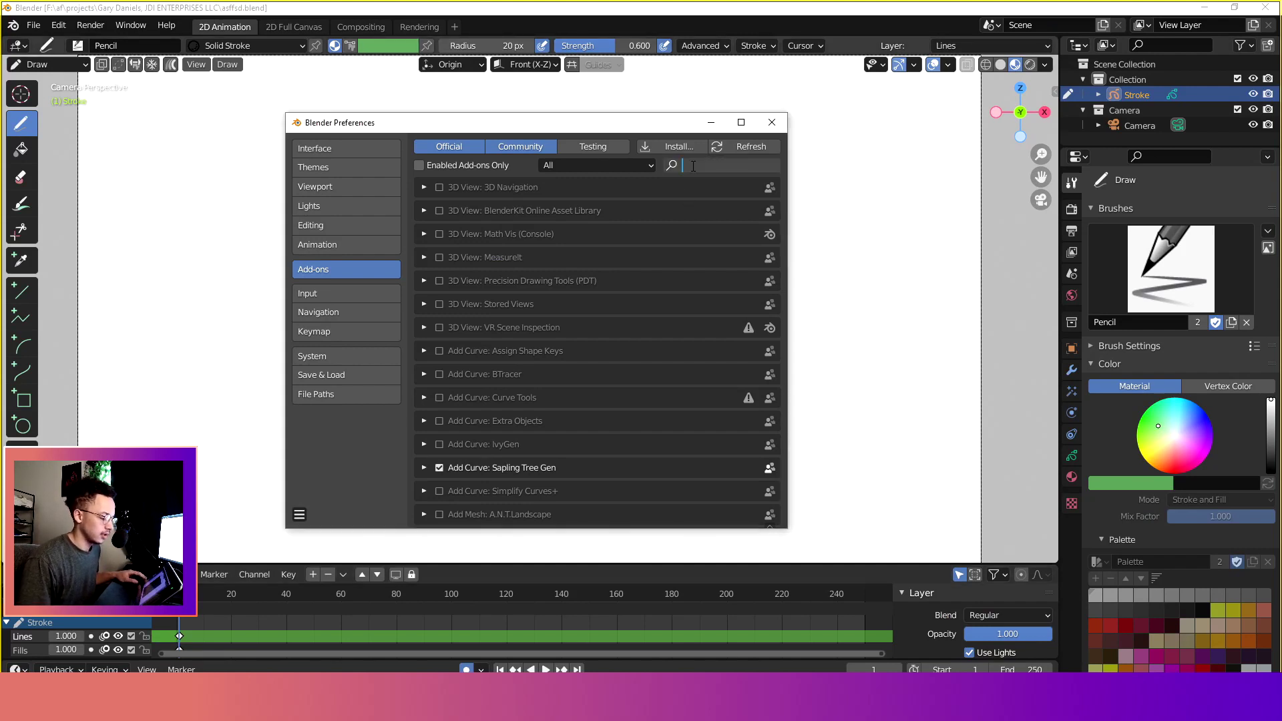
type("grease")
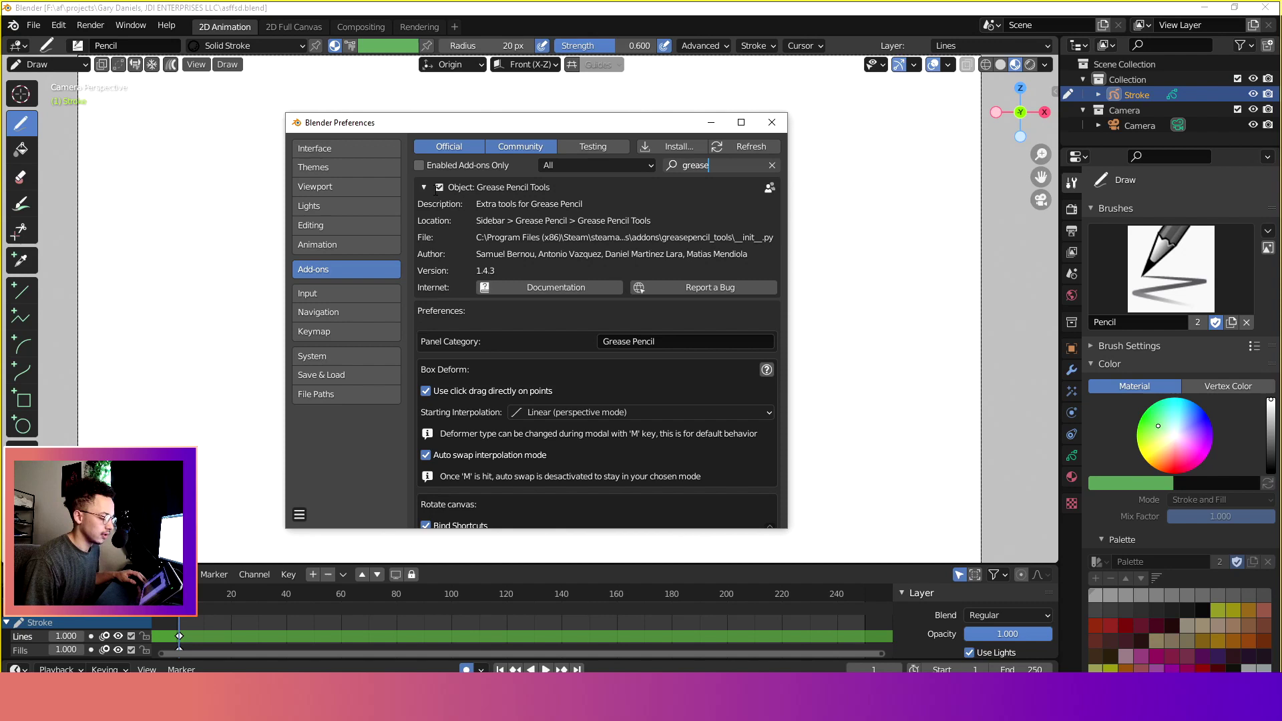
key("Return")
left_click(439, 187)
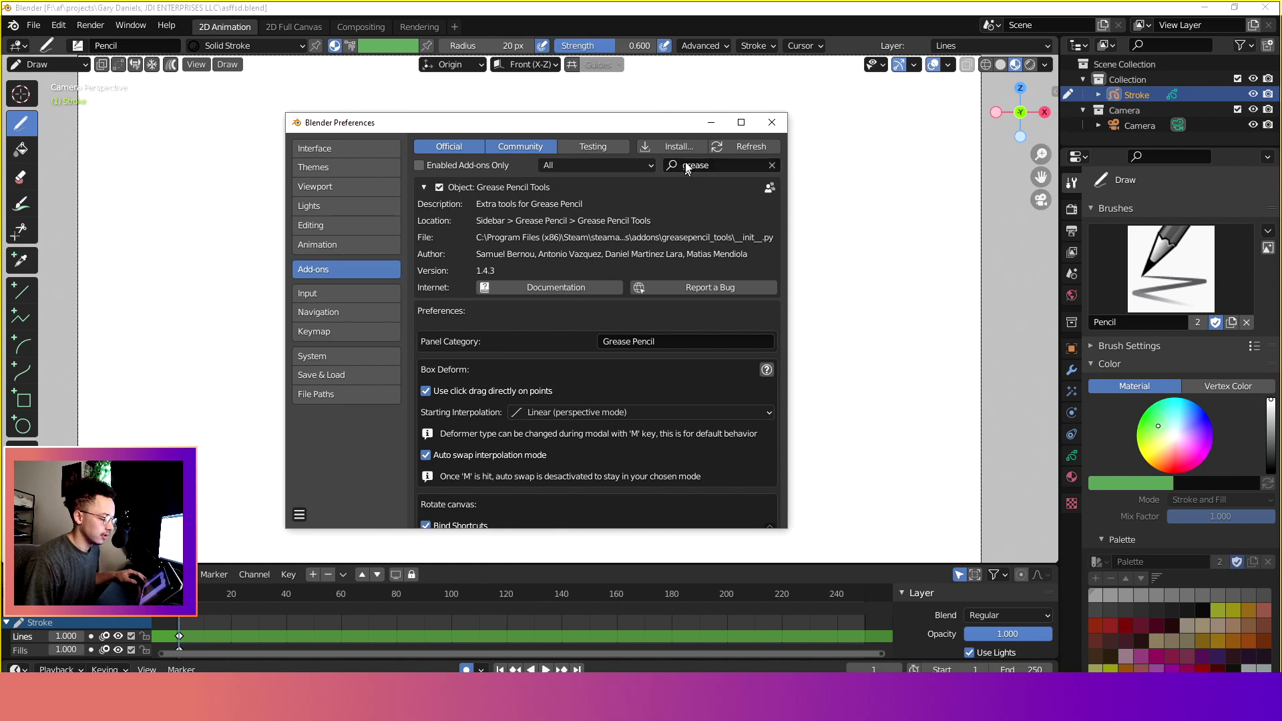
left_click_drag(679, 122, 639, 116)
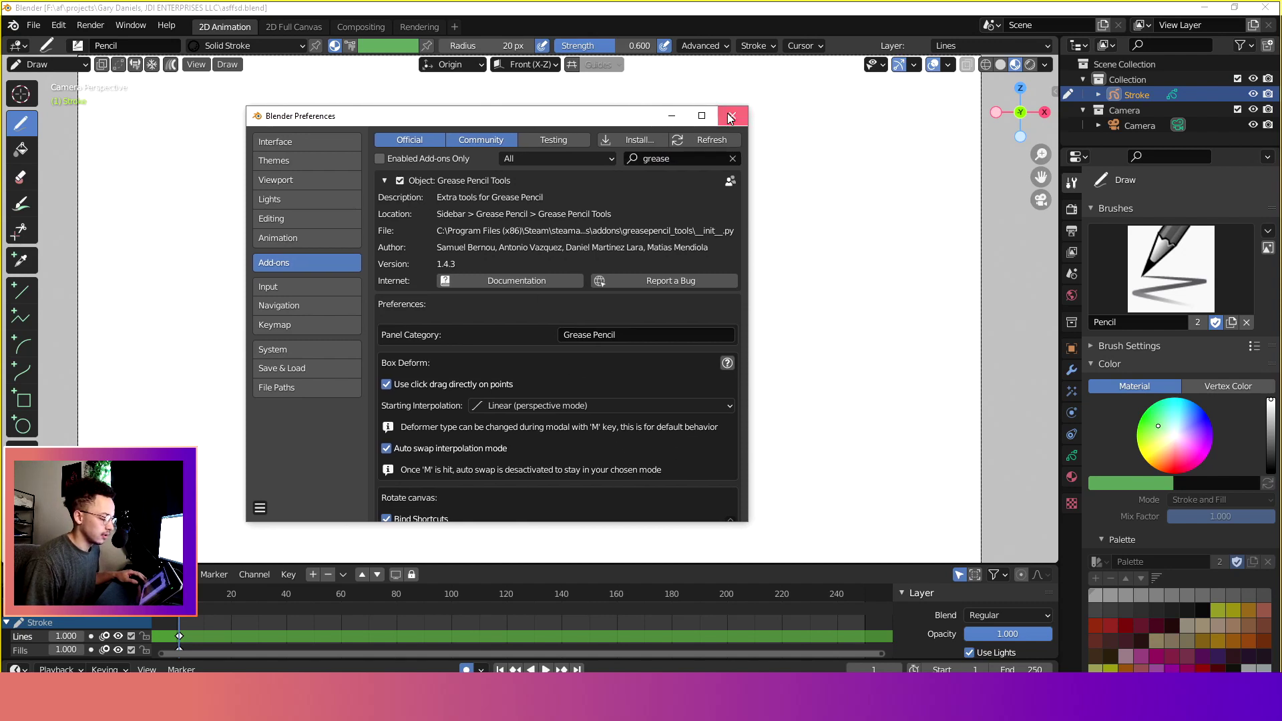
left_click(731, 118)
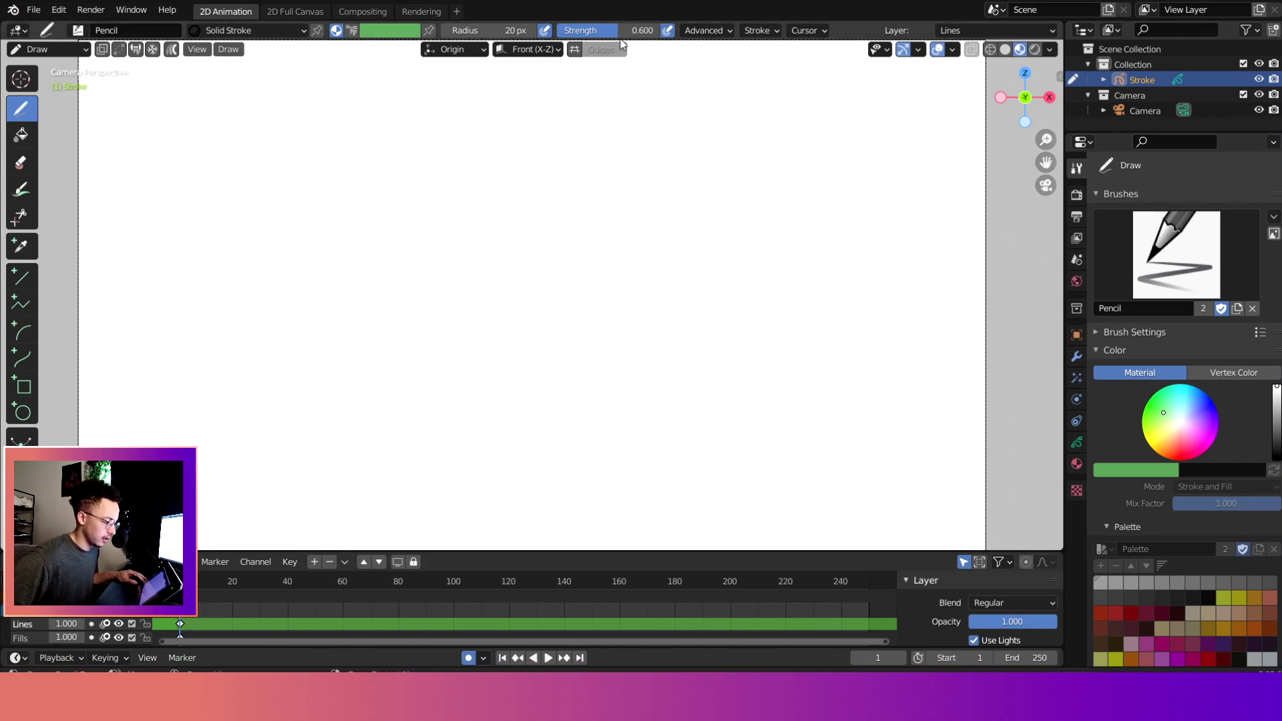
At strength 1.000, draw the rounded face box, two eyes, a smile and a right pupil
left_click_drag(621, 33, 661, 31)
mouse_move(355, 159)
left_mouse_down()
mouse_move(347, 349)
mouse_move(532, 355)
mouse_move(619, 246)
mouse_move(610, 137)
mouse_move(334, 151)
left_mouse_up()
mouse_move(428, 195)
left_mouse_down()
mouse_move(407, 277)
mouse_move(487, 254)
mouse_move(427, 197)
left_mouse_up()
mouse_move(540, 209)
left_mouse_down()
mouse_move(520, 289)
mouse_move(572, 196)
left_mouse_up()
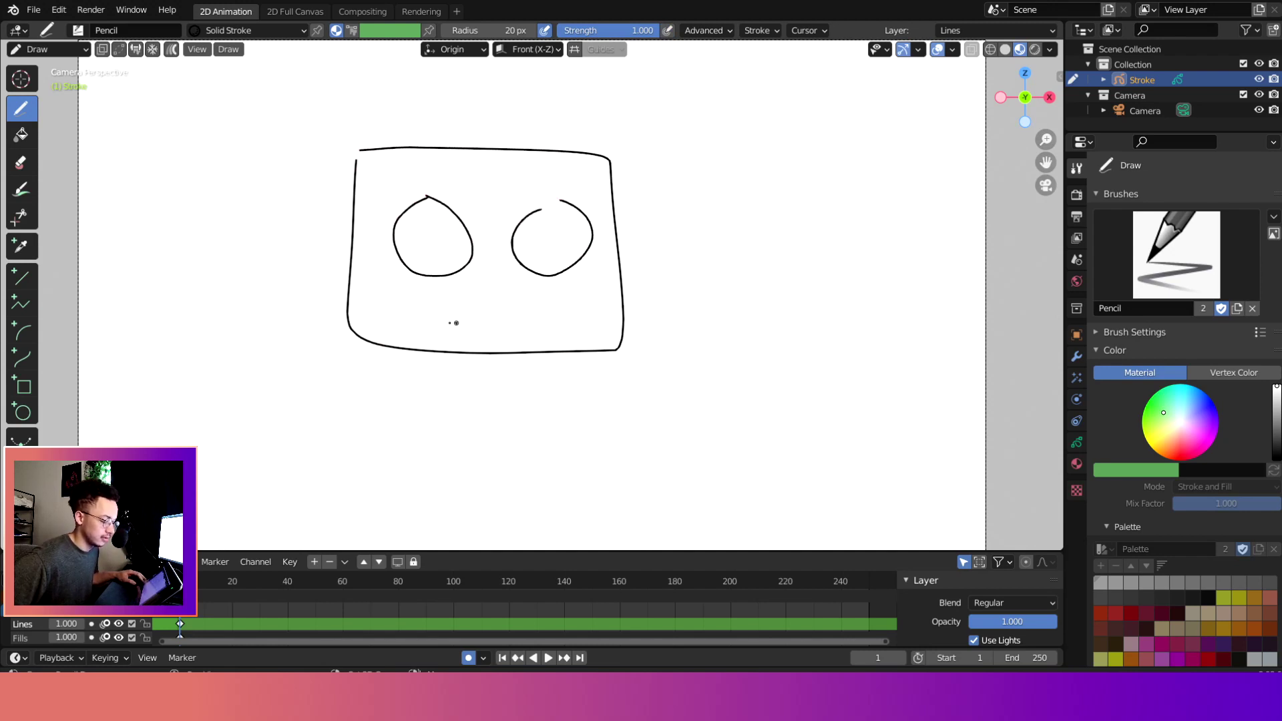
mouse_move(450, 330)
left_mouse_down()
mouse_move(578, 322)
mouse_move(597, 282)
left_mouse_up()
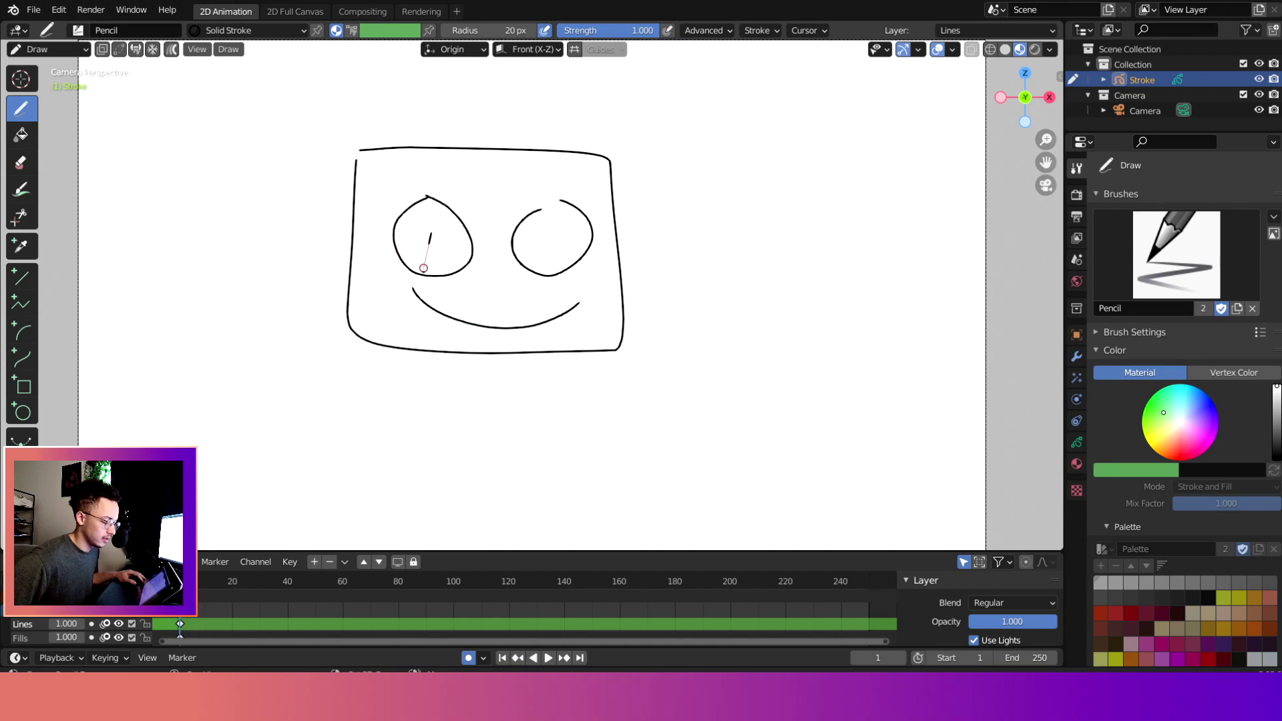
left_click_drag(558, 221, 554, 258)
scroll(544, 254, "down", 2)
scroll(544, 254, "up", 3)
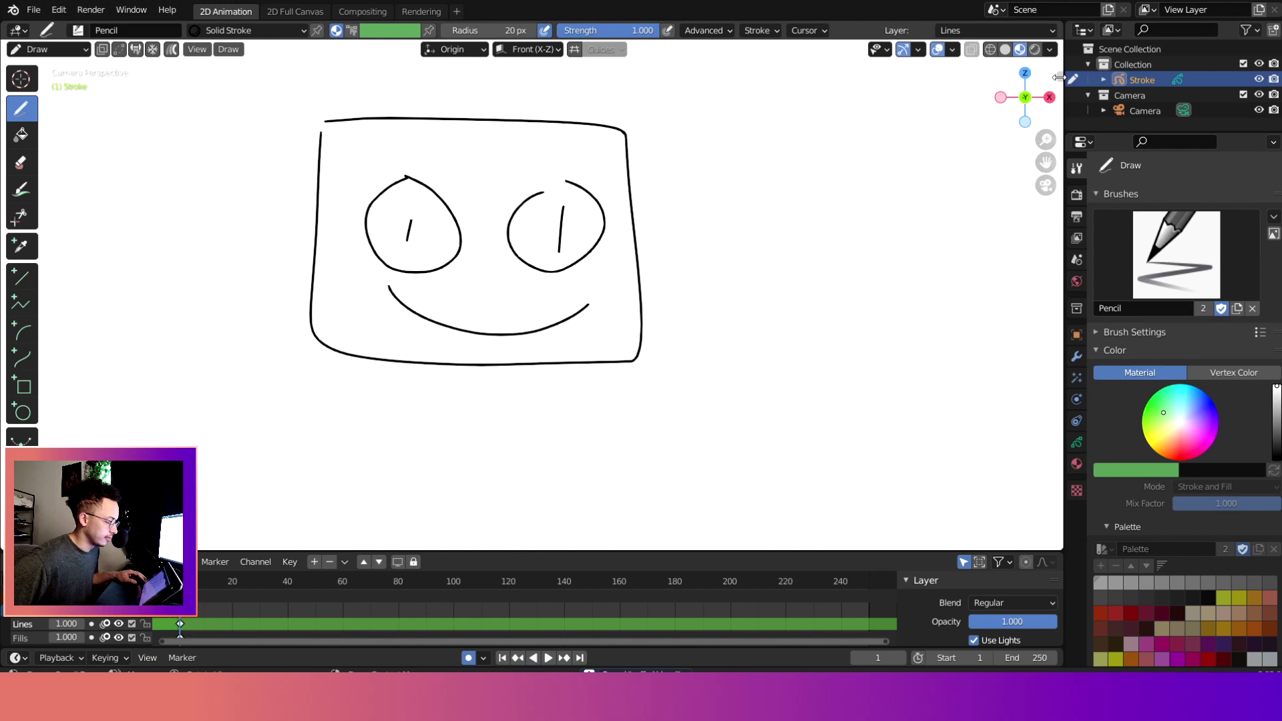
Show the Grease Pencil sidebar tab, try and cancel a Box Deform on the right pupil, enter Edit Mode
left_click(1060, 77)
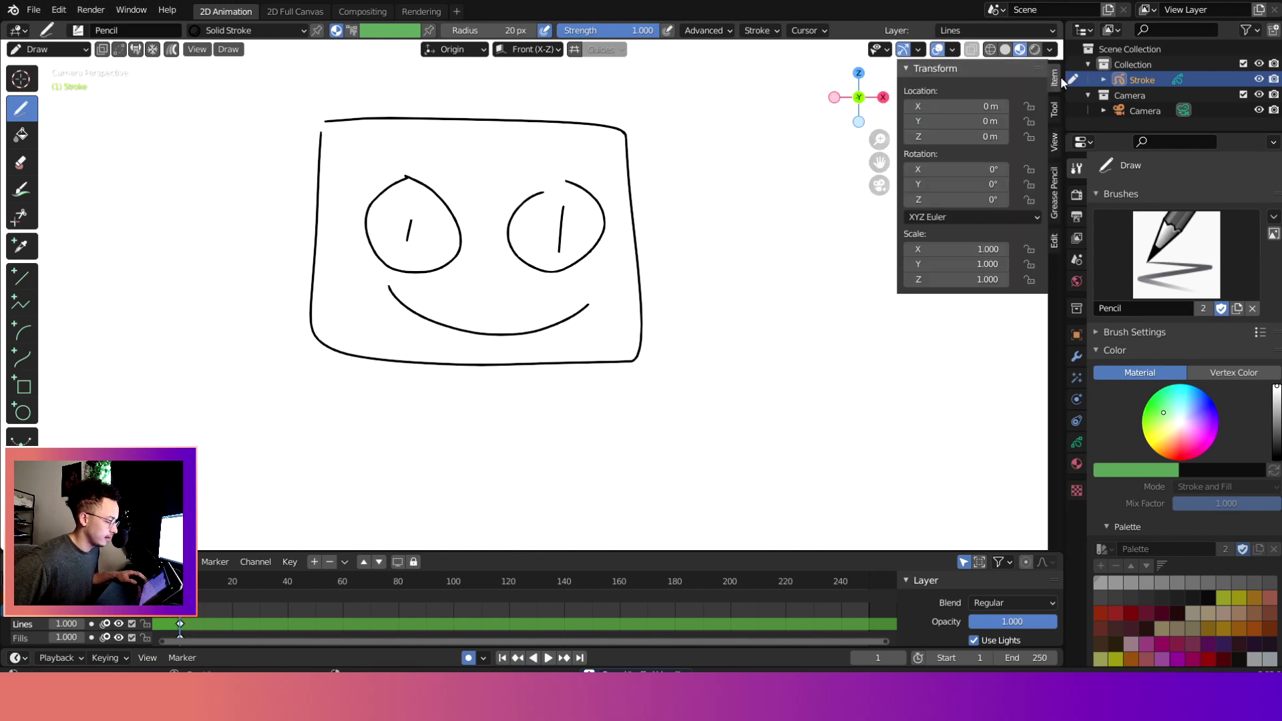
left_click(1052, 194)
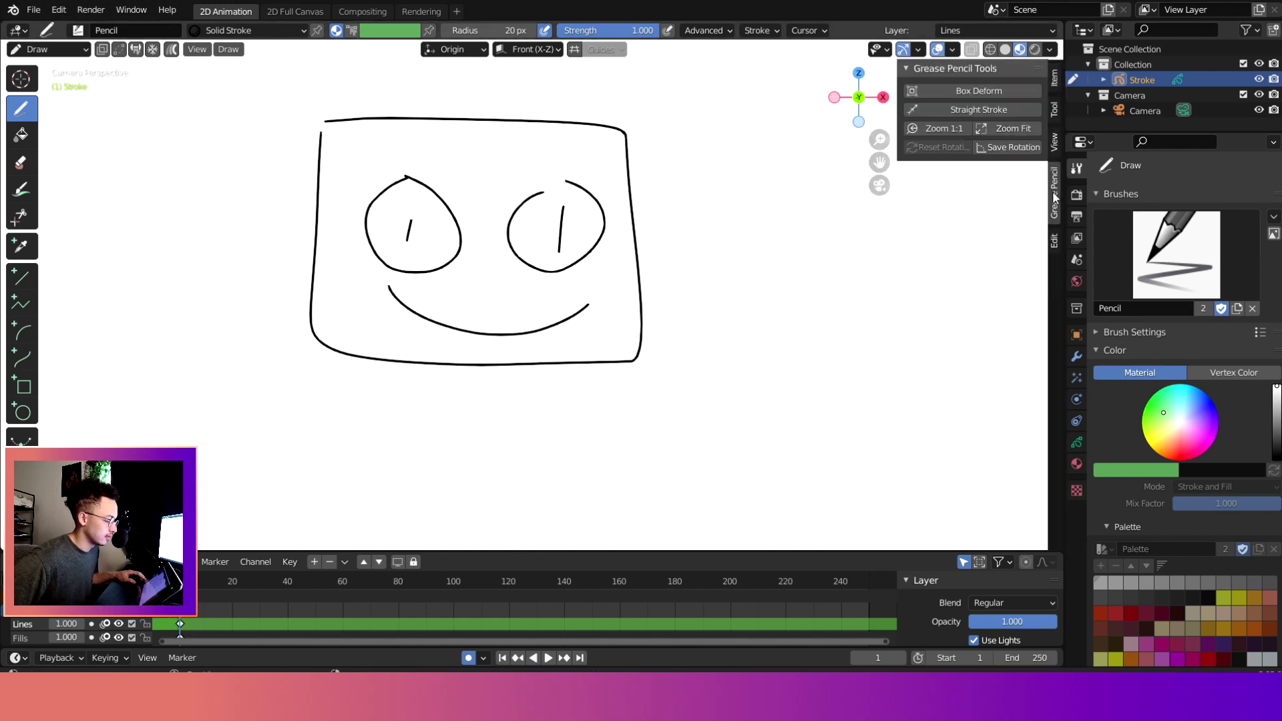
left_click(1002, 92)
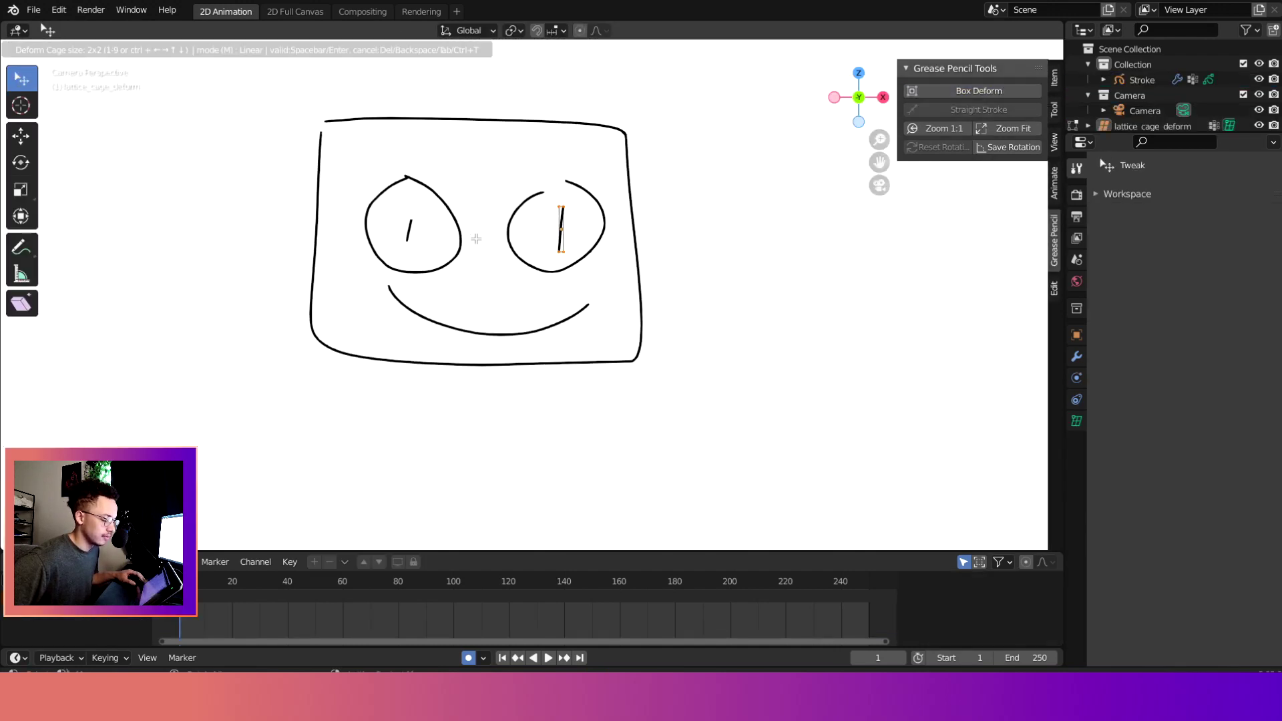
scroll(536, 243, "down", 3)
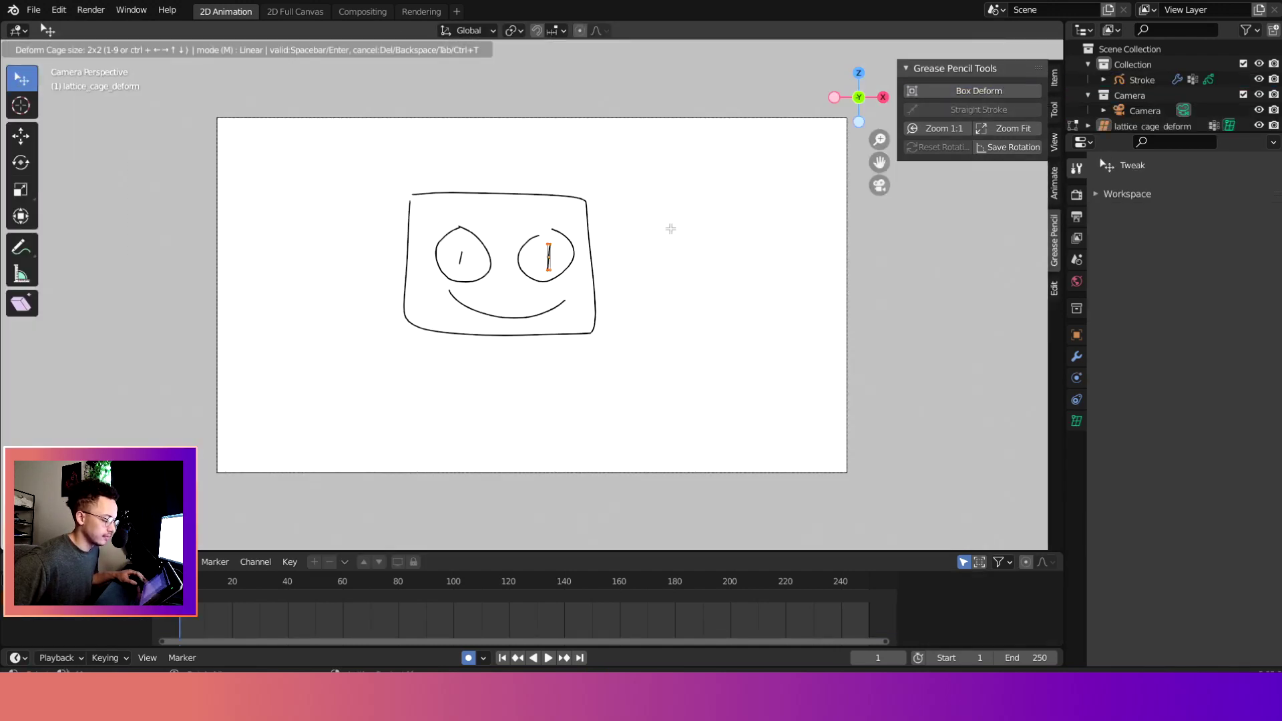
scroll(670, 228, "up", 3)
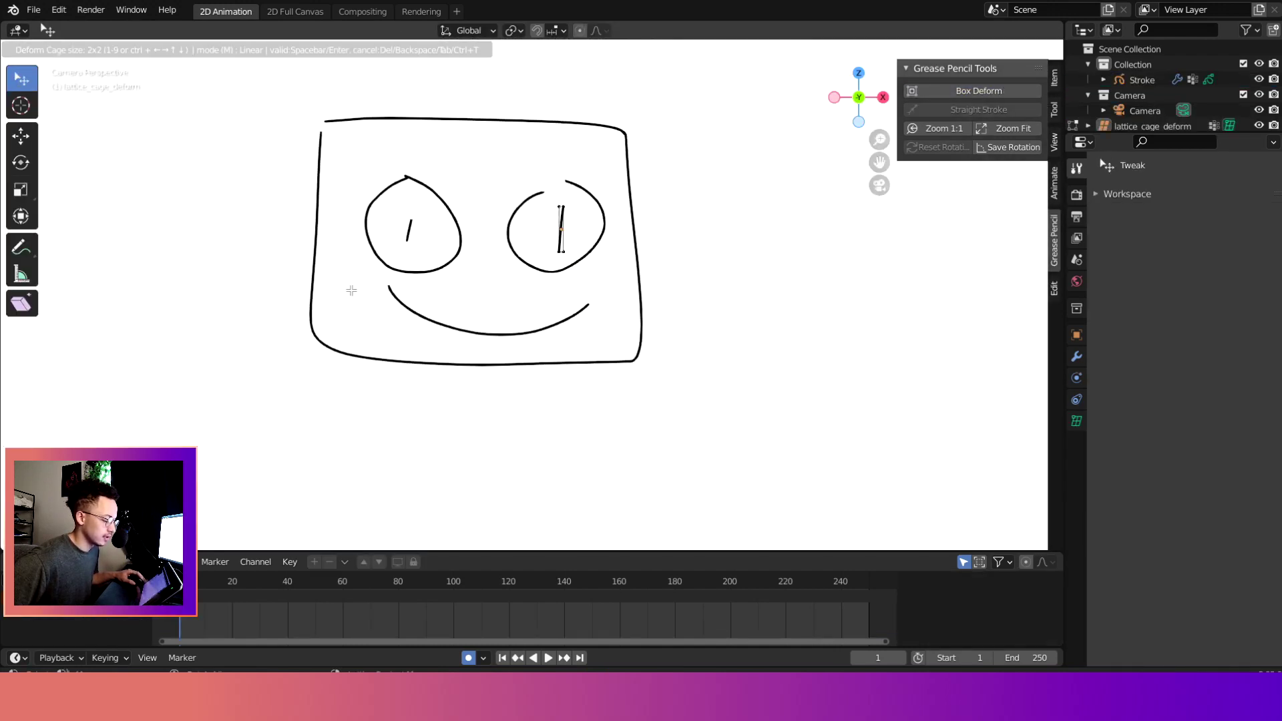
mouse_move(558, 203)
left_mouse_down()
mouse_move(523, 177)
mouse_move(529, 315)
mouse_move(341, 166)
mouse_move(733, 183)
left_mouse_up()
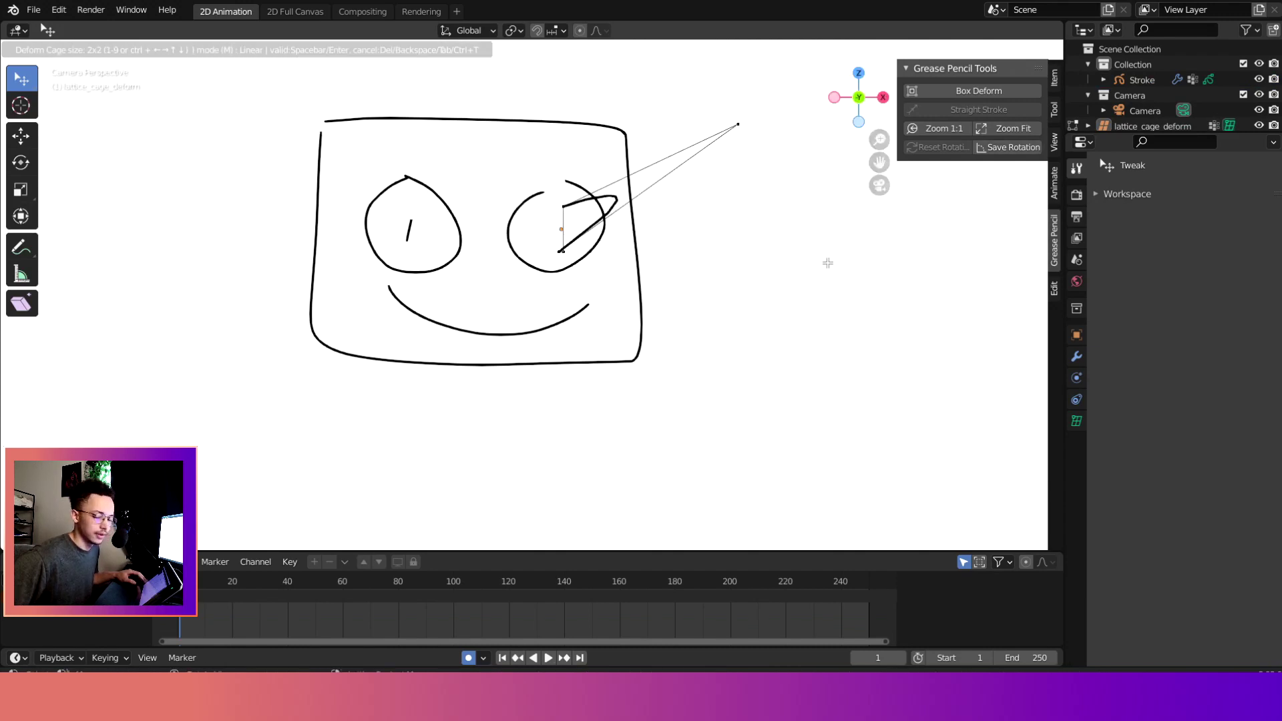
key("Return")
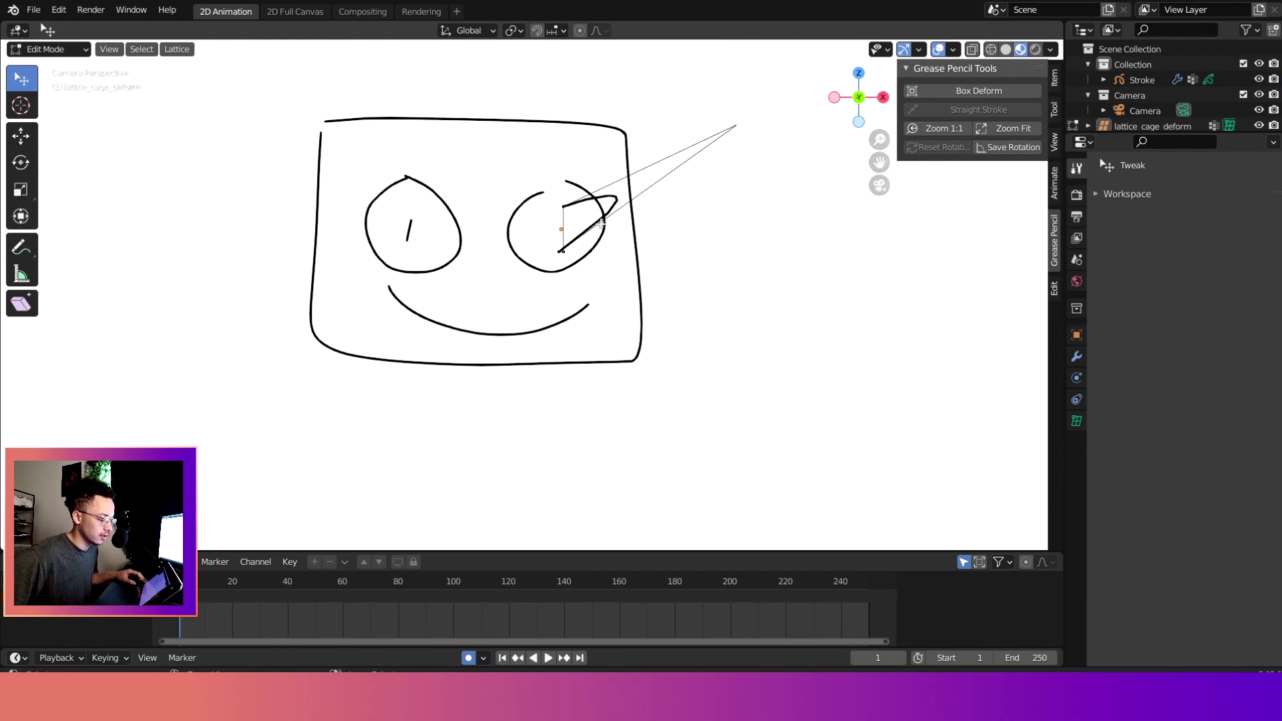
key("Escape")
key("Tab")
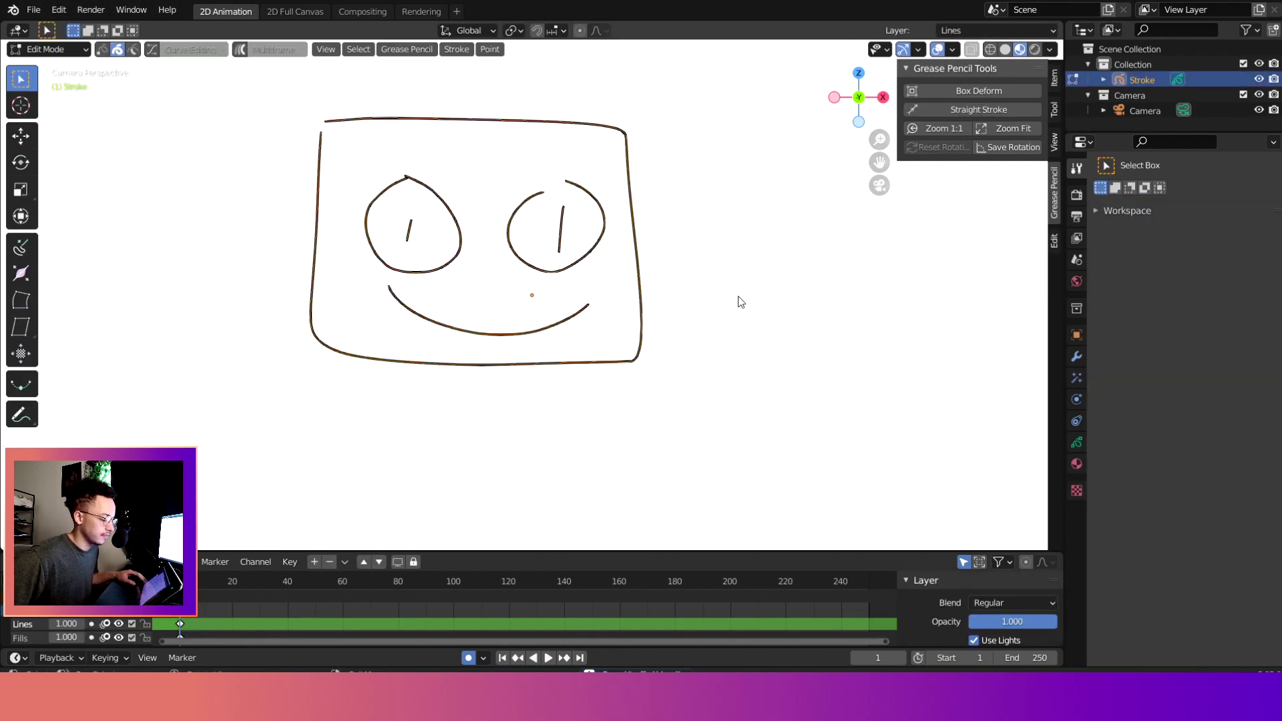
Box Deform the whole face into a trapezoid by dragging two left corners, then undo both changes
left_click(995, 94)
scroll(369, 198, "down", 5)
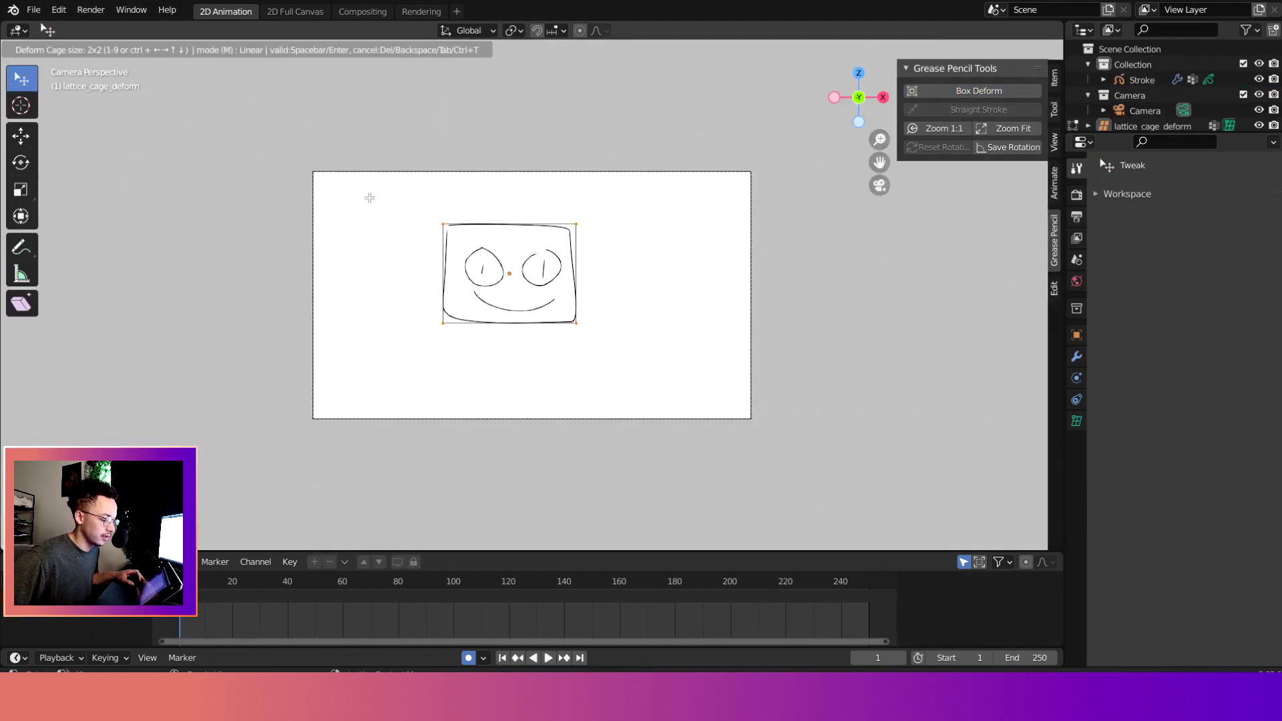
scroll(369, 198, "up", 5)
scroll(569, 296, "down", 3)
scroll(467, 220, "up", 2)
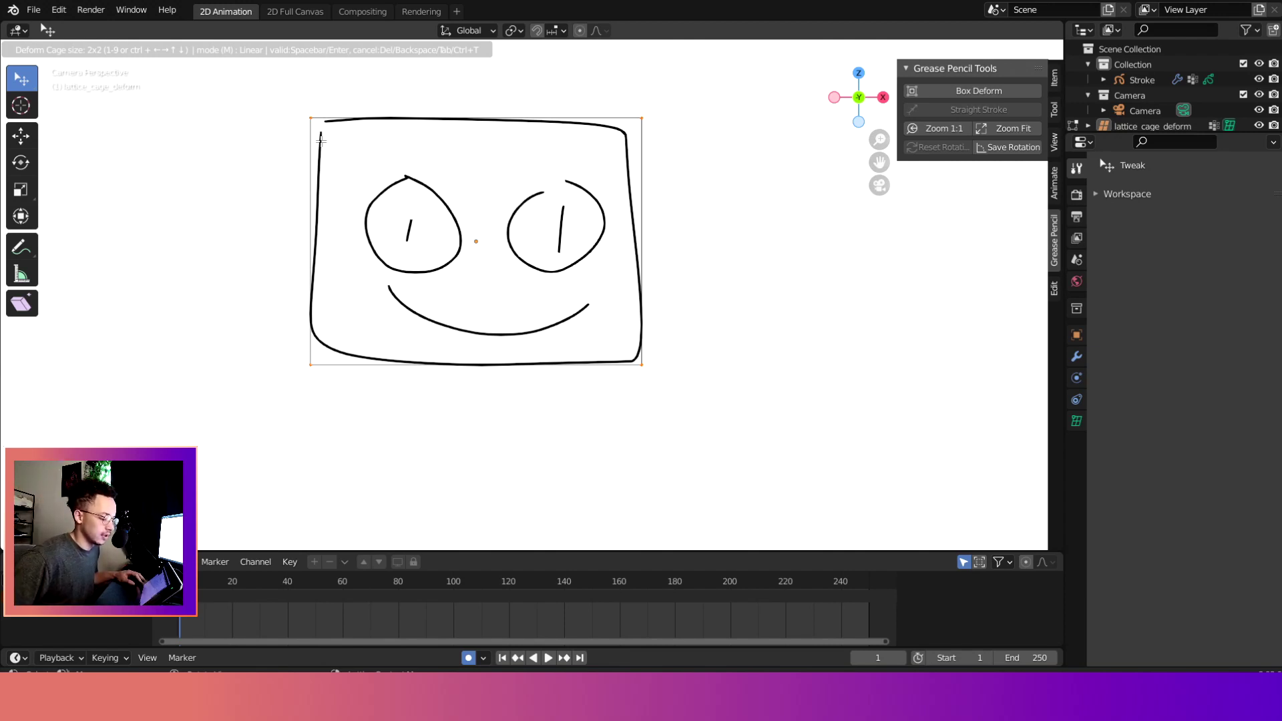
mouse_move(309, 117)
left_mouse_down()
mouse_move(427, 247)
mouse_move(446, 92)
mouse_move(229, 346)
mouse_move(651, 164)
mouse_move(285, 287)
mouse_move(278, 69)
mouse_move(249, 283)
mouse_move(177, 294)
mouse_move(169, 131)
mouse_move(309, 194)
mouse_move(296, 201)
left_mouse_up()
left_click_drag(310, 364, 310, 307)
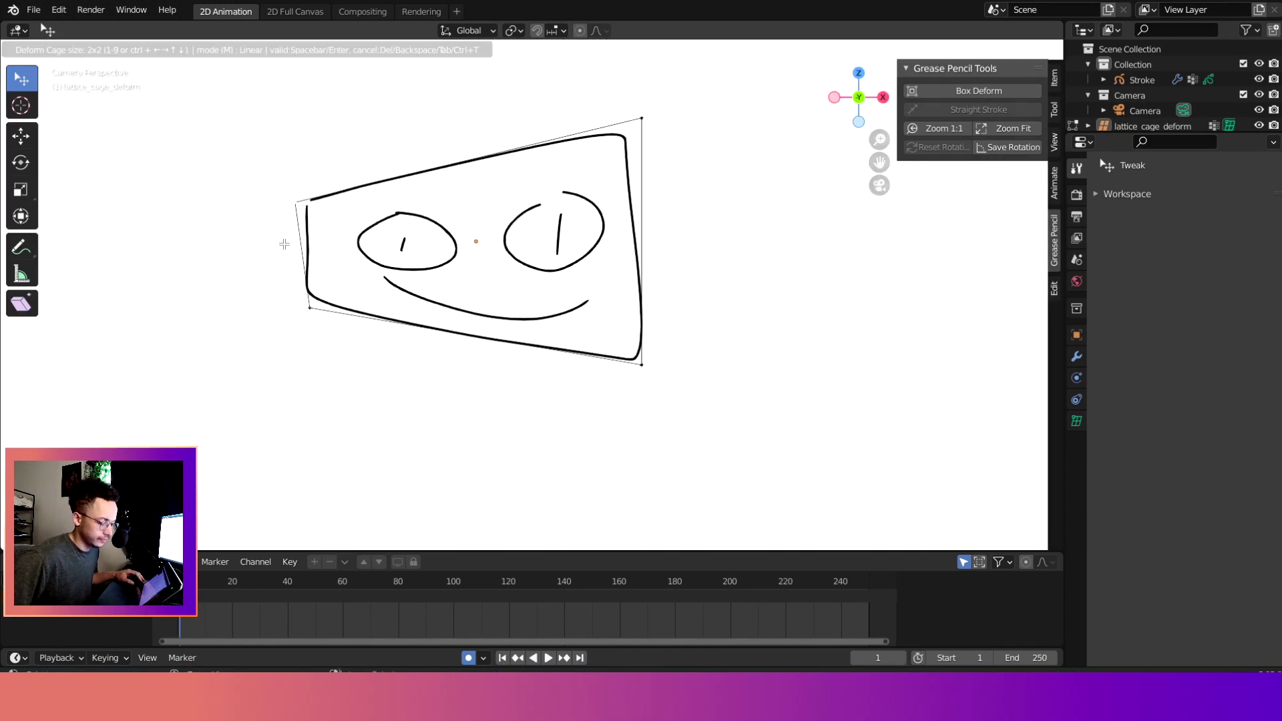
key("ctrl+z")
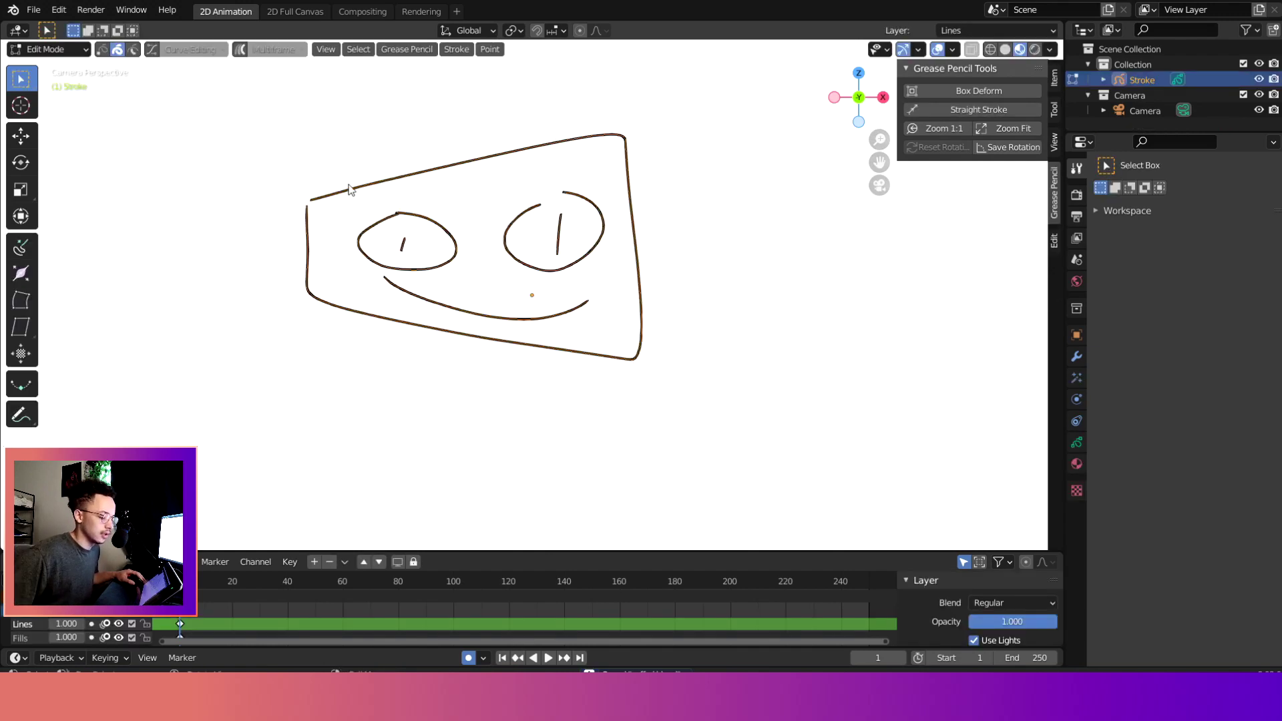
key("ctrl+z")
key("ctrl+z")
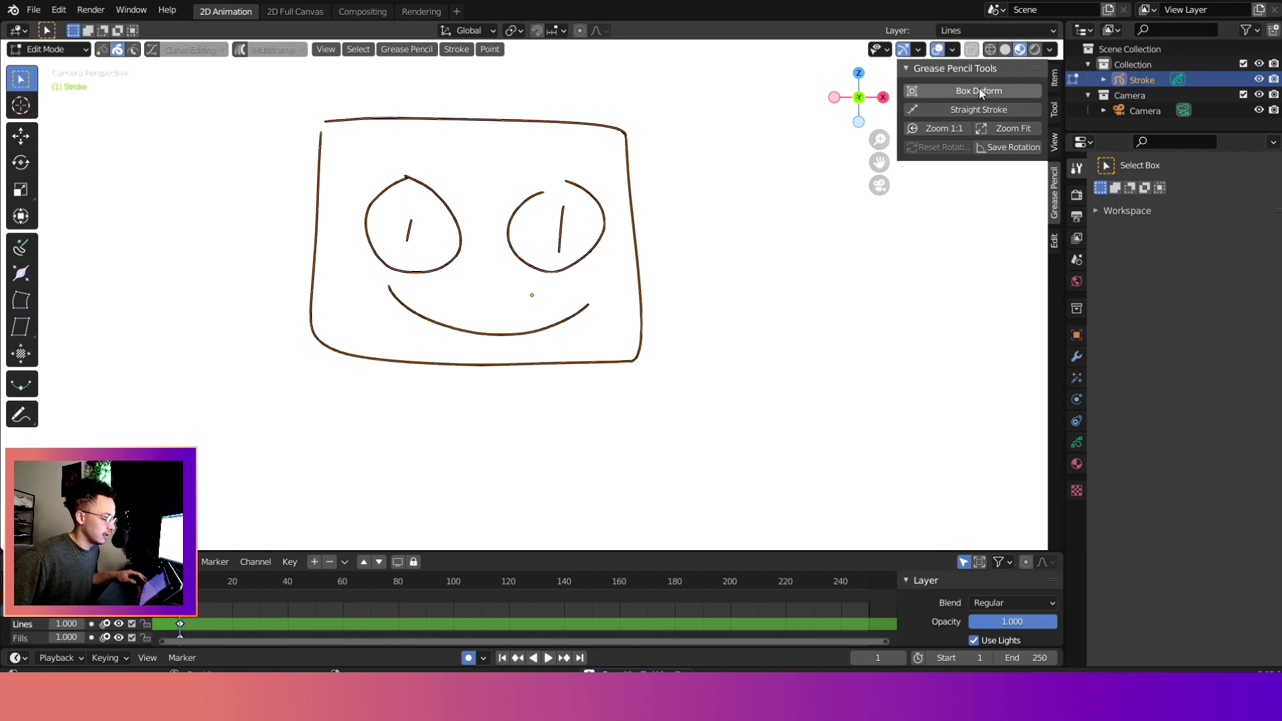
Start a Box Deform around the drawing and grow its cage to a 5x5 grid
left_click(1010, 90)
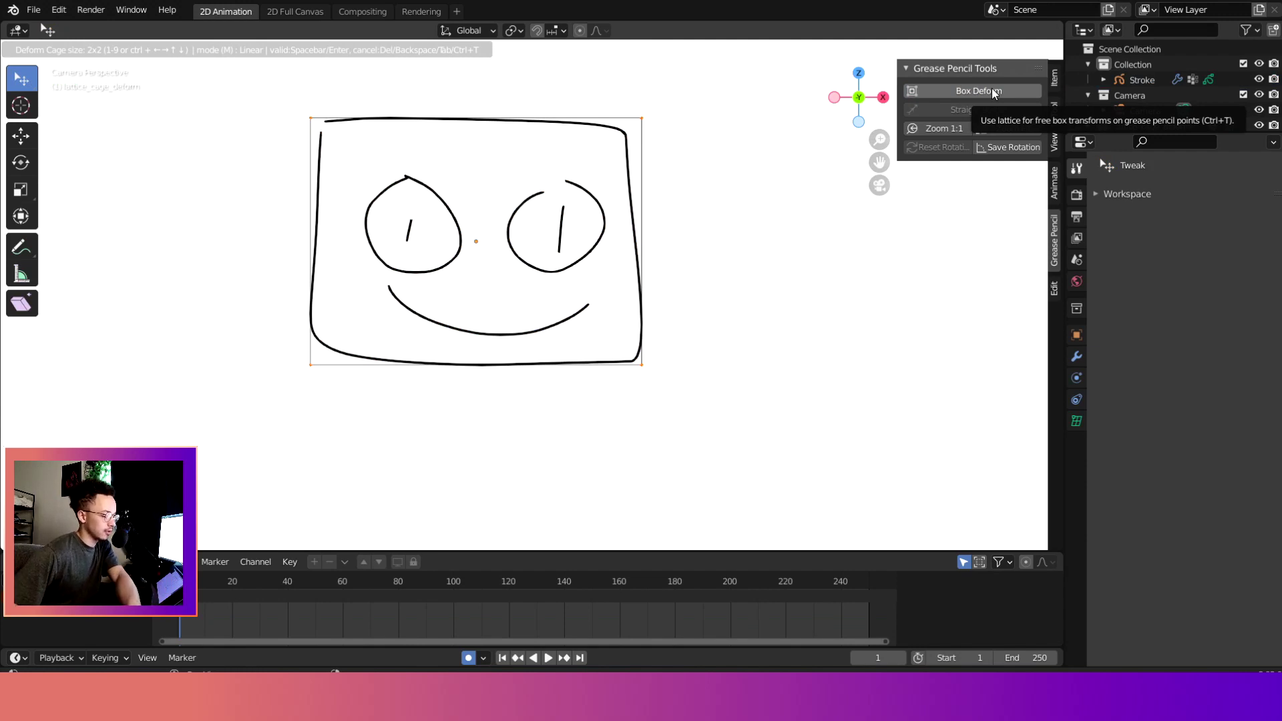
key("ctrl+Up")
key("ctrl+Up")
key("ctrl+Up")
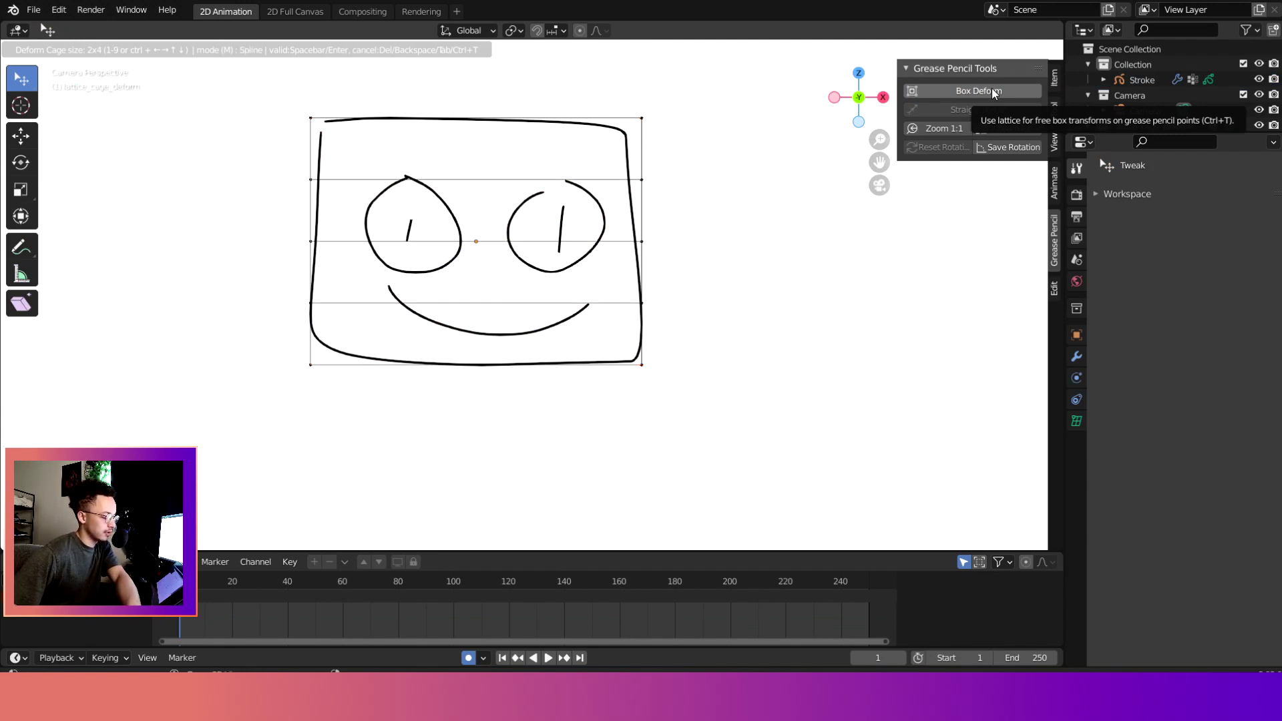
key("ctrl+Right")
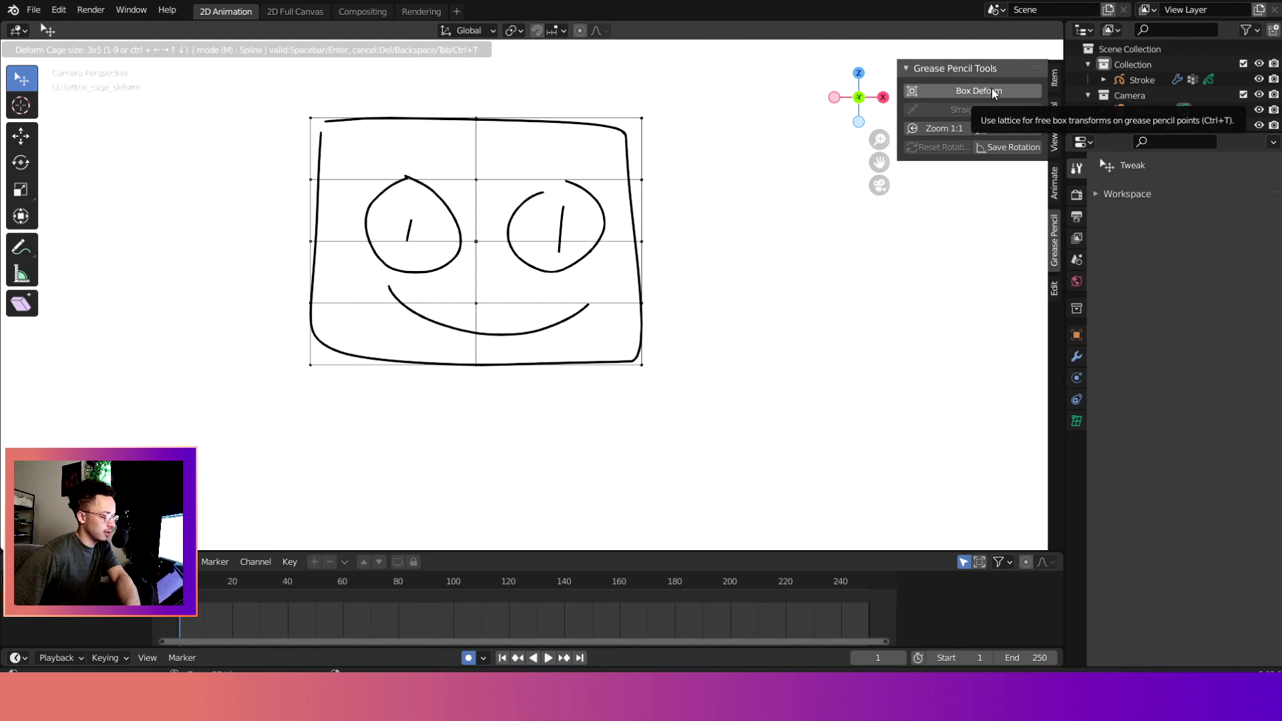
key("ctrl+Right")
key("ctrl+Left")
key("ctrl+Right")
key("ctrl+Right")
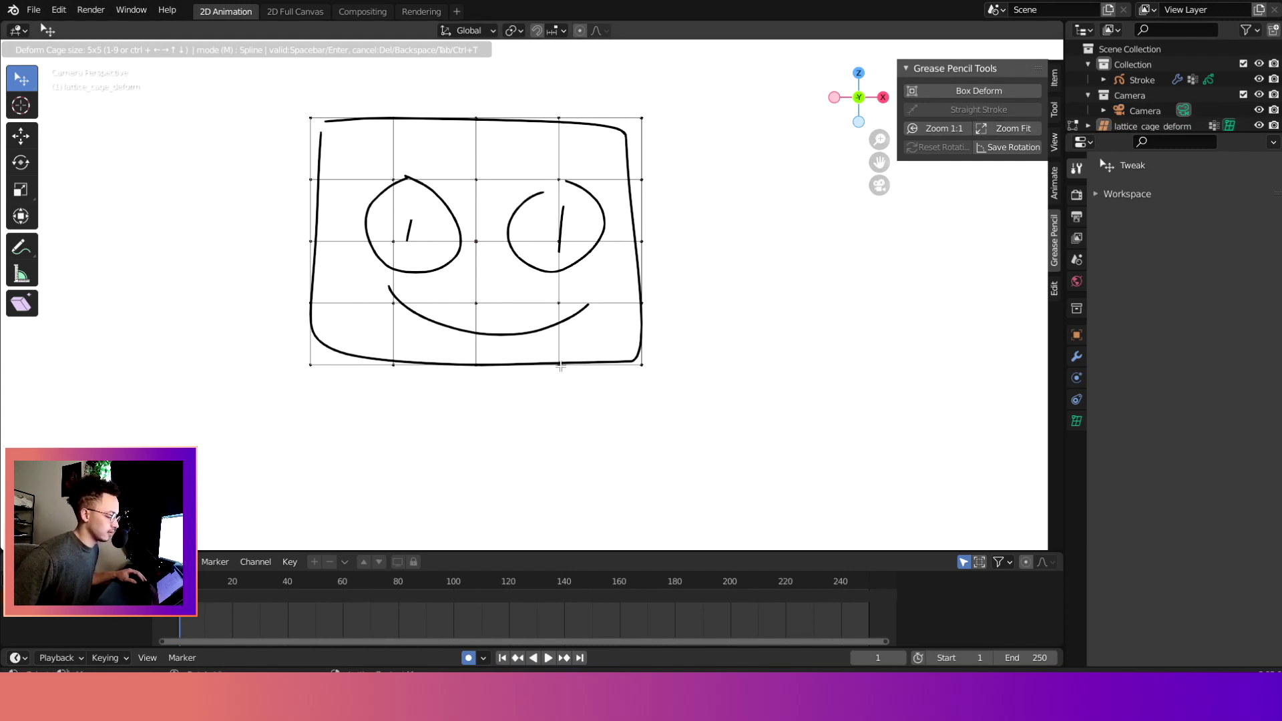
Drag cage points to slant both eyes inward, lower the middle and widen the face, then apply
mouse_move(560, 366)
left_mouse_down()
mouse_move(627, 354)
mouse_move(571, 332)
mouse_move(565, 305)
left_mouse_up()
left_click_drag(560, 241, 561, 257)
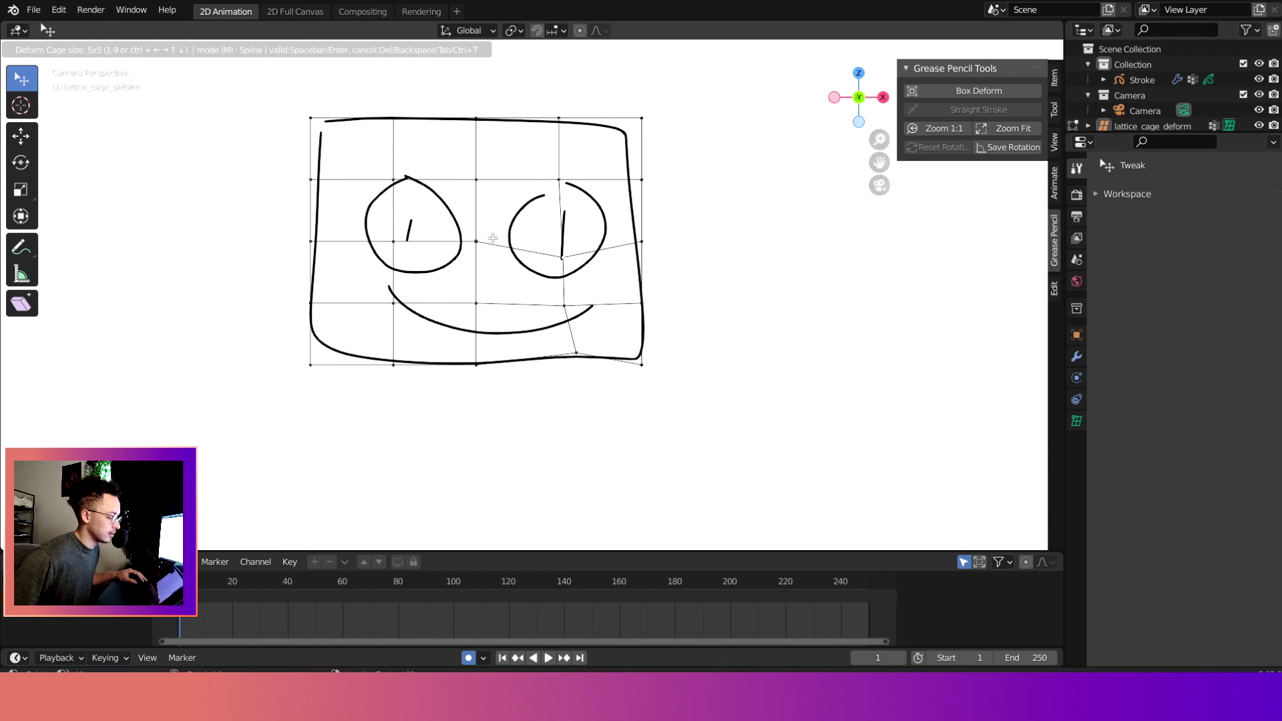
left_click_drag(400, 246, 380, 260)
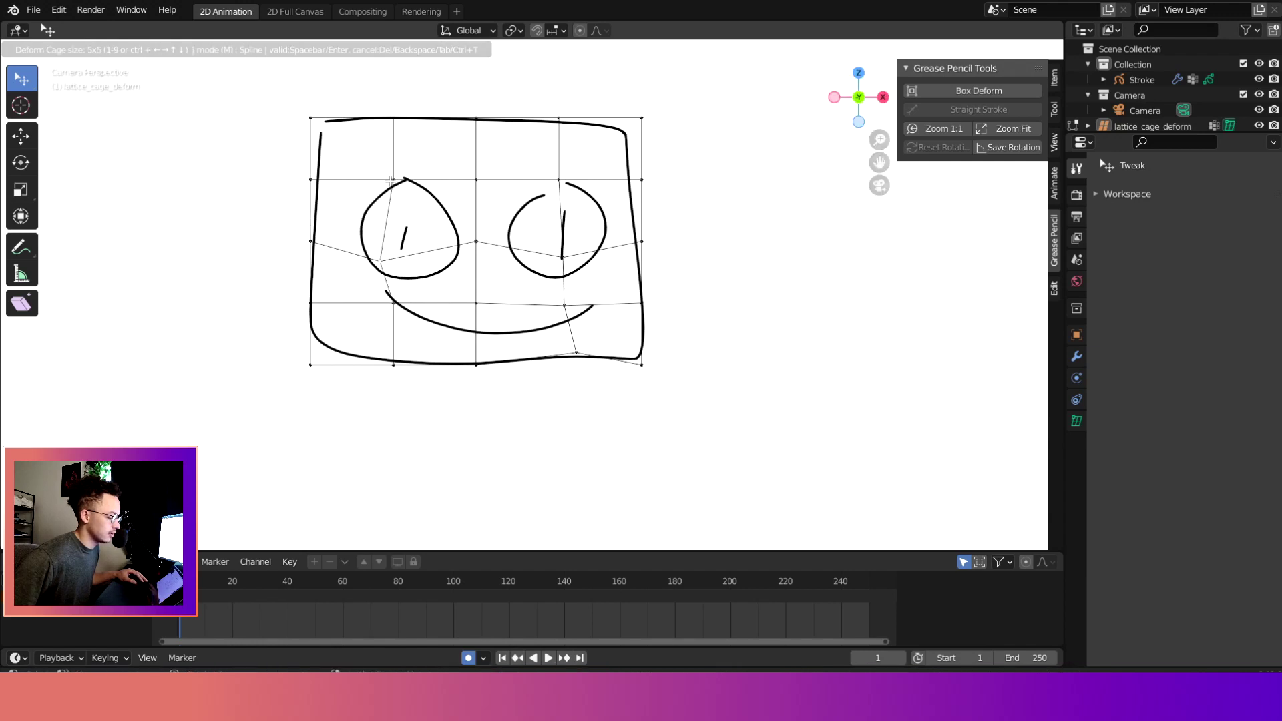
left_click_drag(392, 179, 393, 162)
left_click_drag(479, 179, 483, 203)
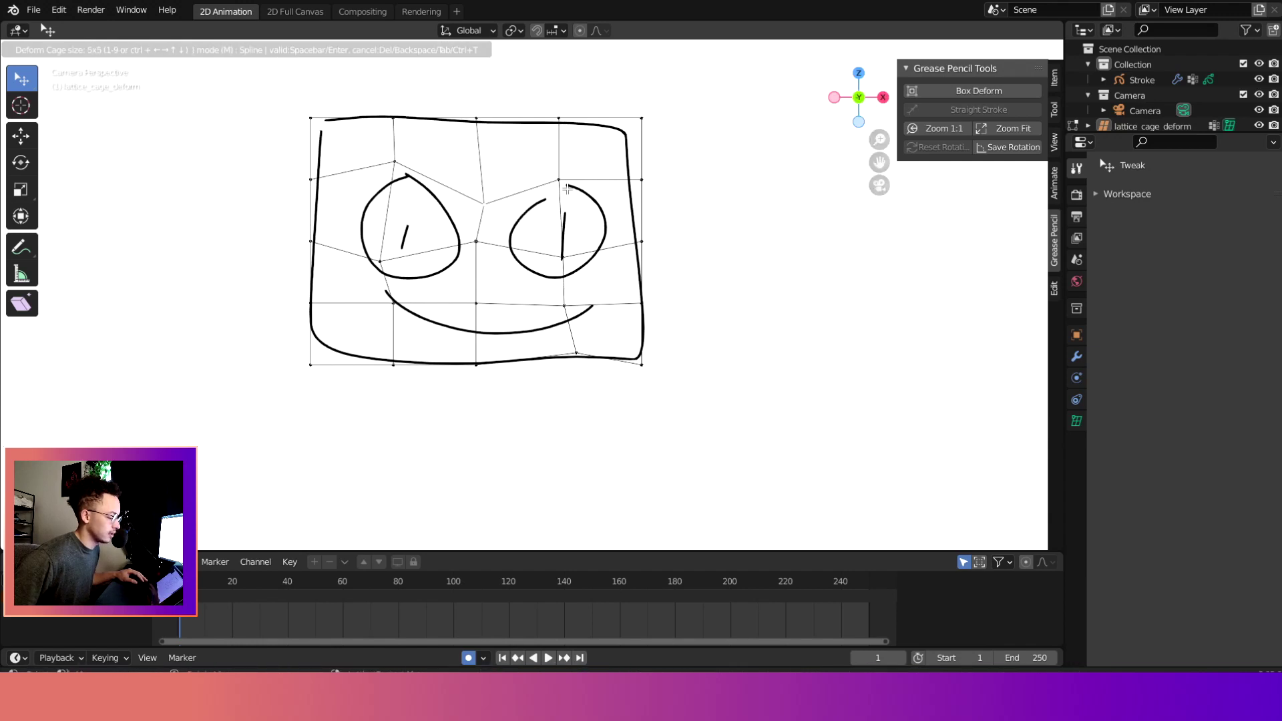
left_click_drag(560, 179, 555, 166)
scroll(540, 181, "down", 1)
scroll(520, 186, "up", 2)
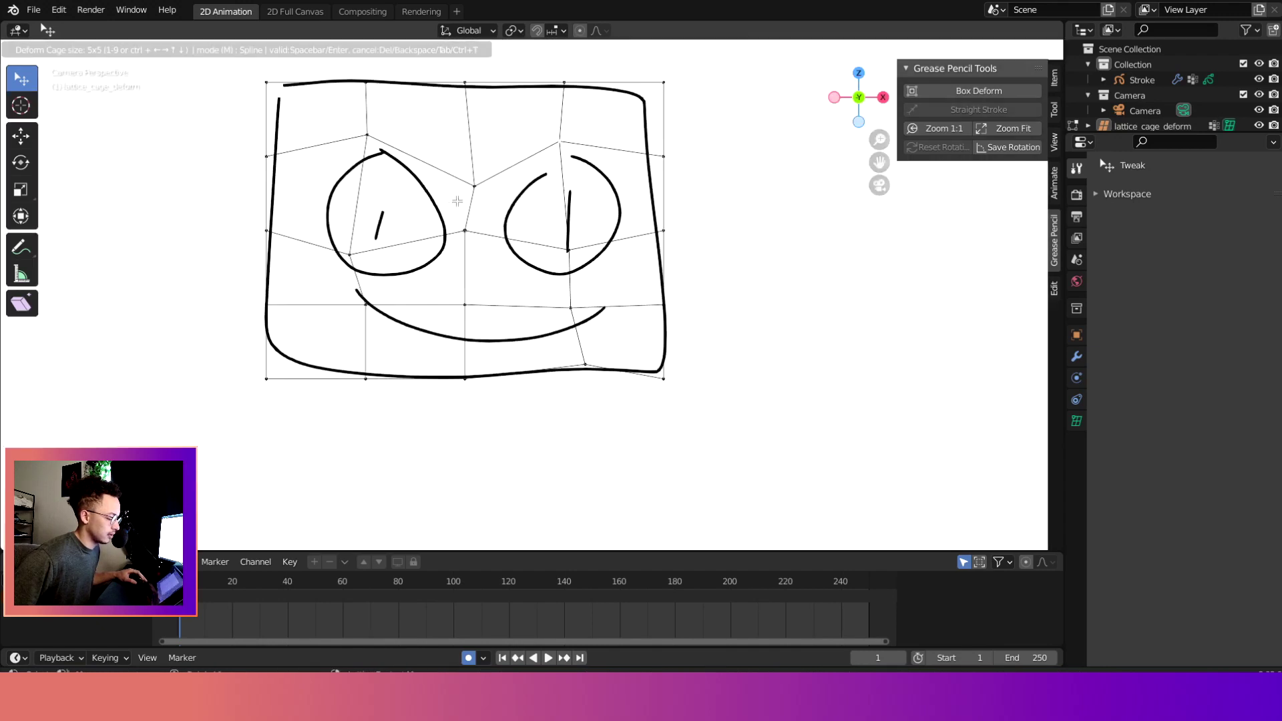
left_click_drag(474, 186, 466, 218)
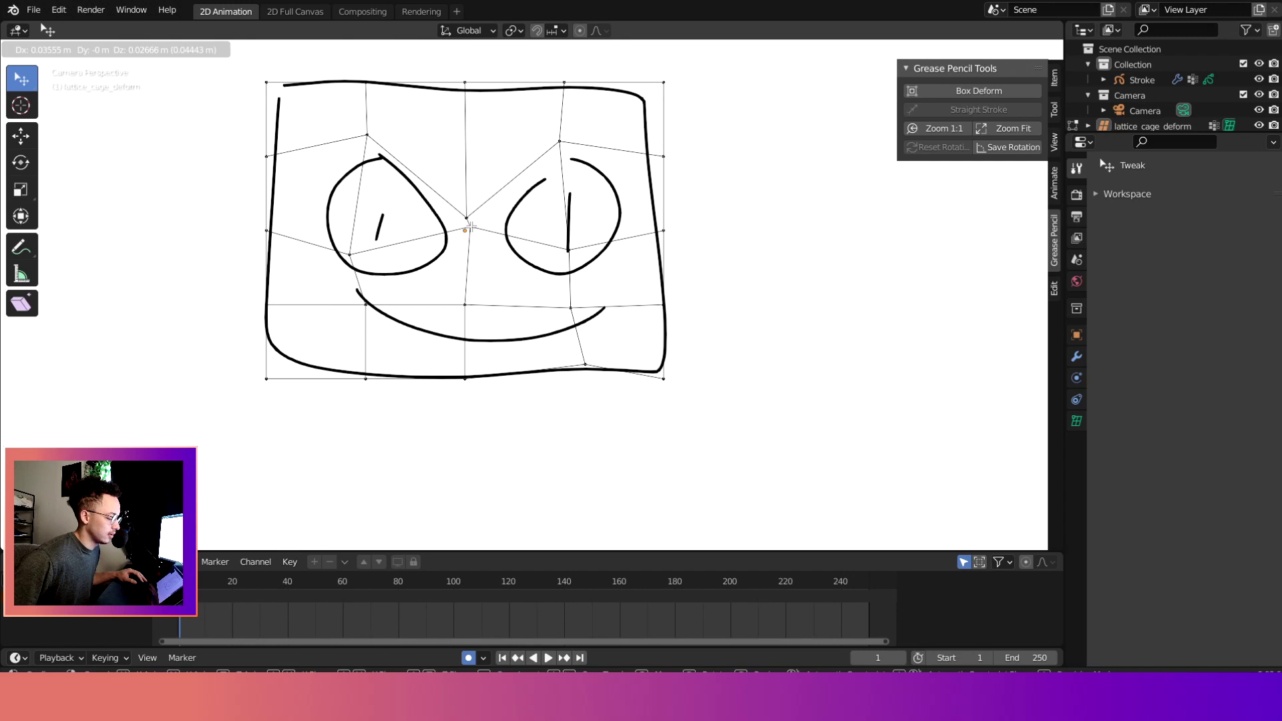
left_click_drag(466, 306, 466, 308)
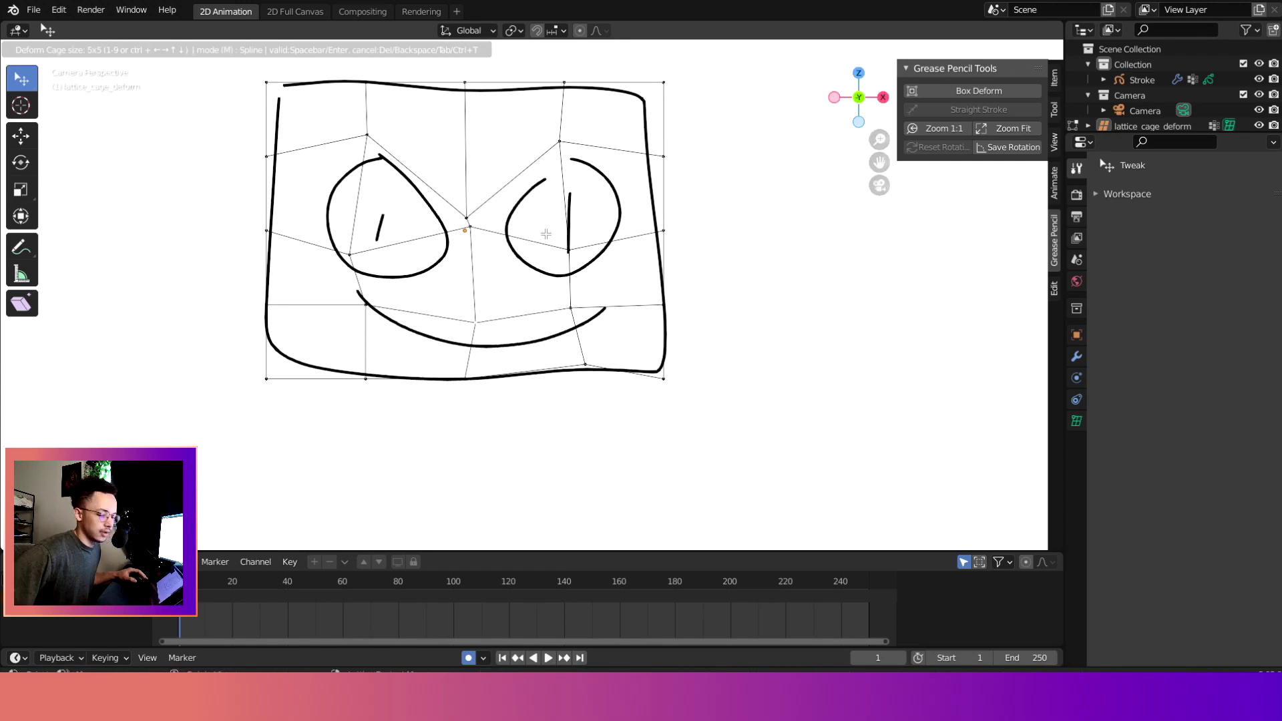
key("Return")
Clear the stroke selection with Alt+A
scroll(534, 253, "up", 5)
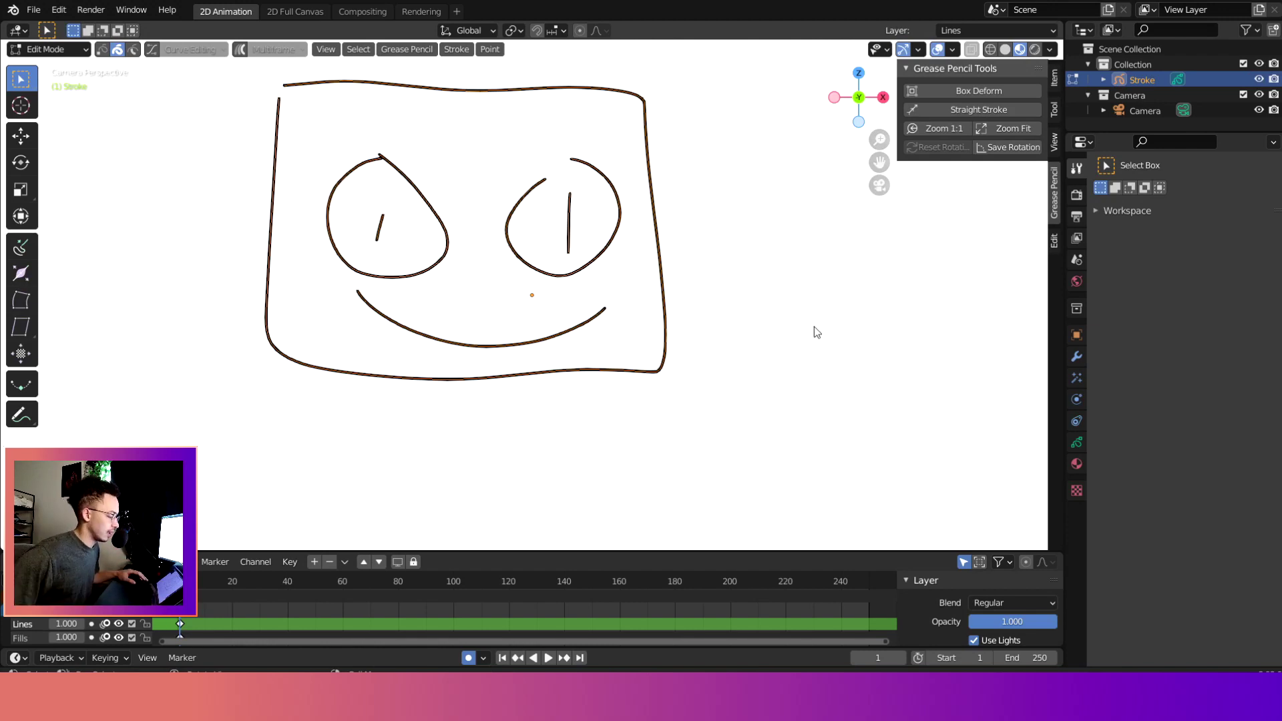
key("alt+a")
scroll(709, 329, "down", 5)
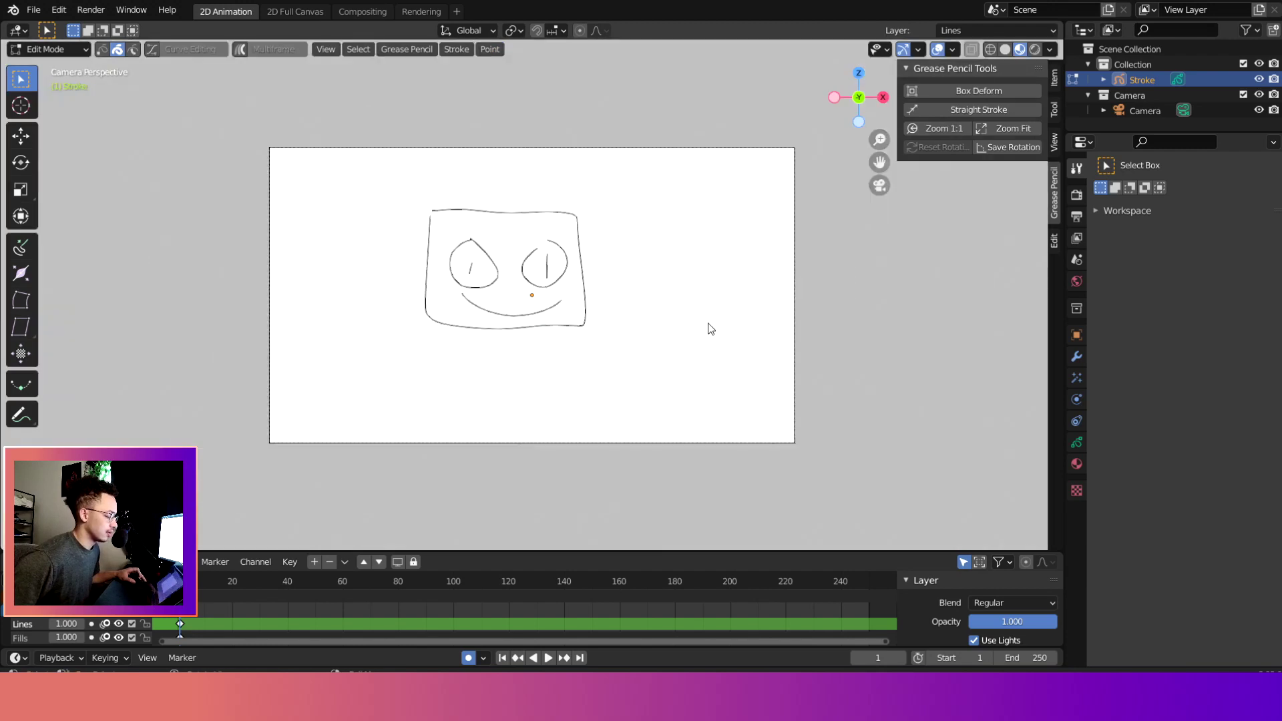
scroll(624, 347, "up", 4)
Switch to Draw Mode and draw a long wavy line beneath the face
scroll(507, 375, "up", 1)
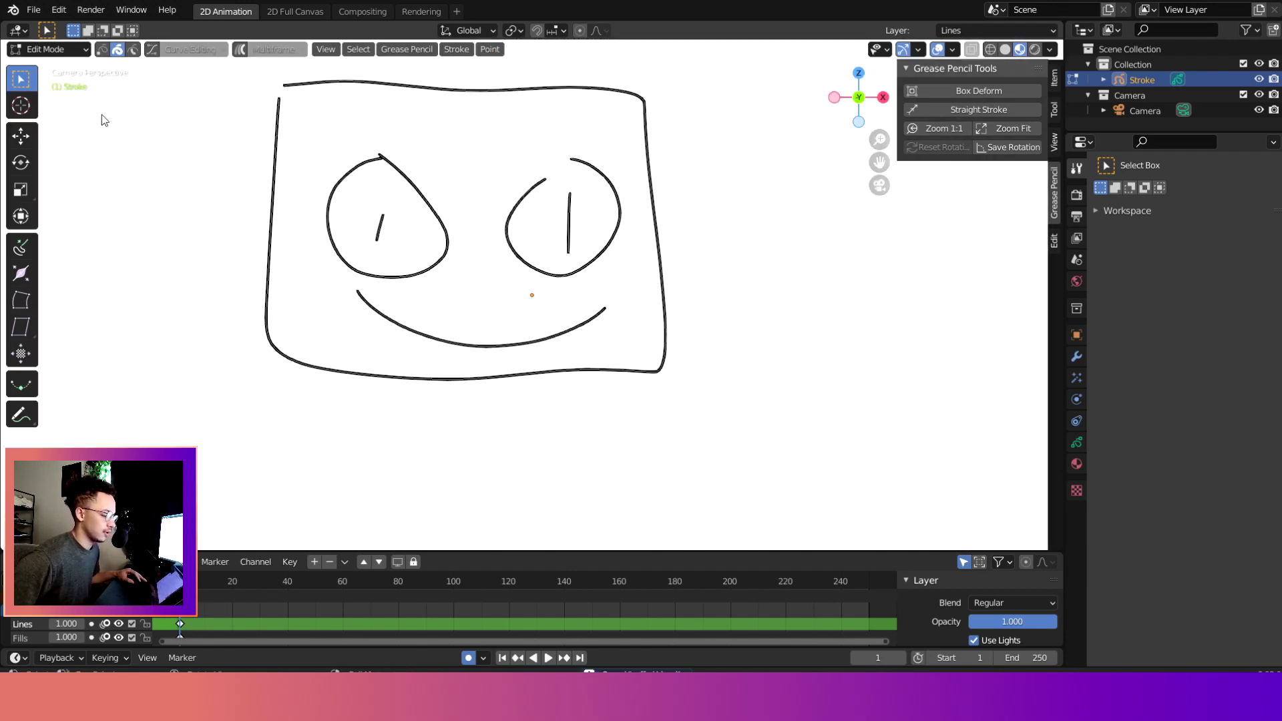
left_click(50, 48)
left_click(56, 118)
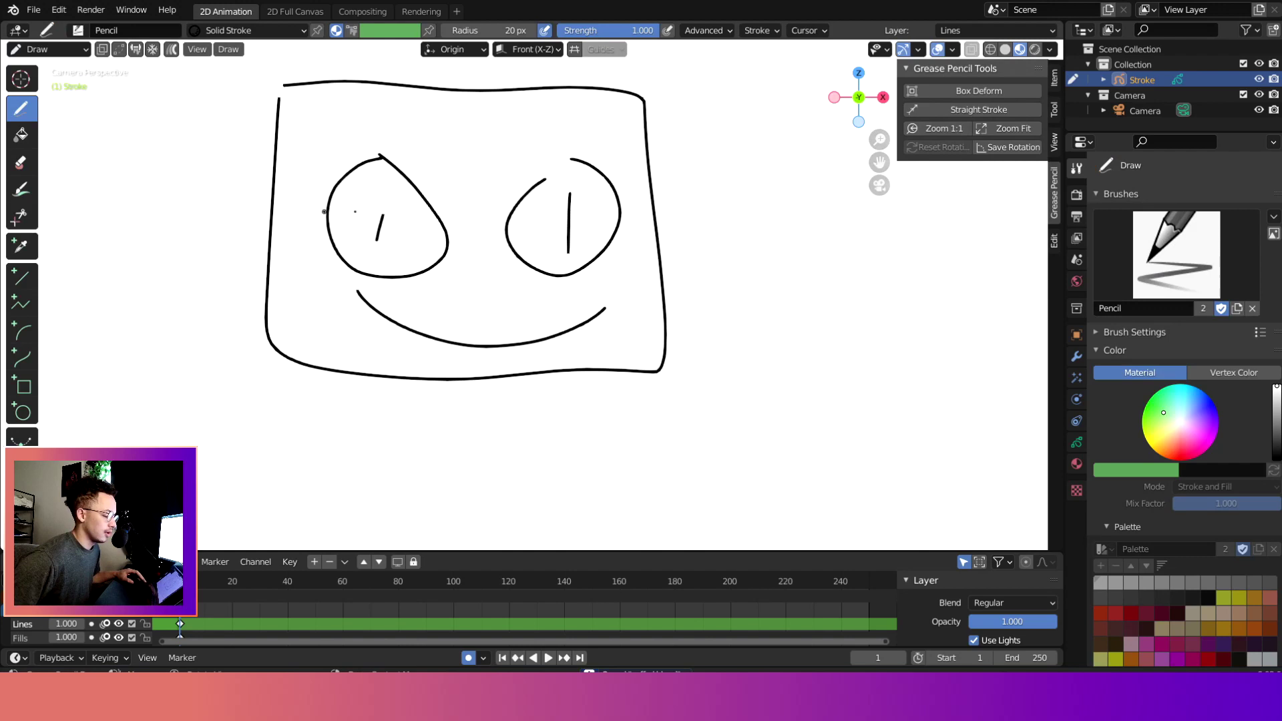
scroll(416, 304, "down", 2)
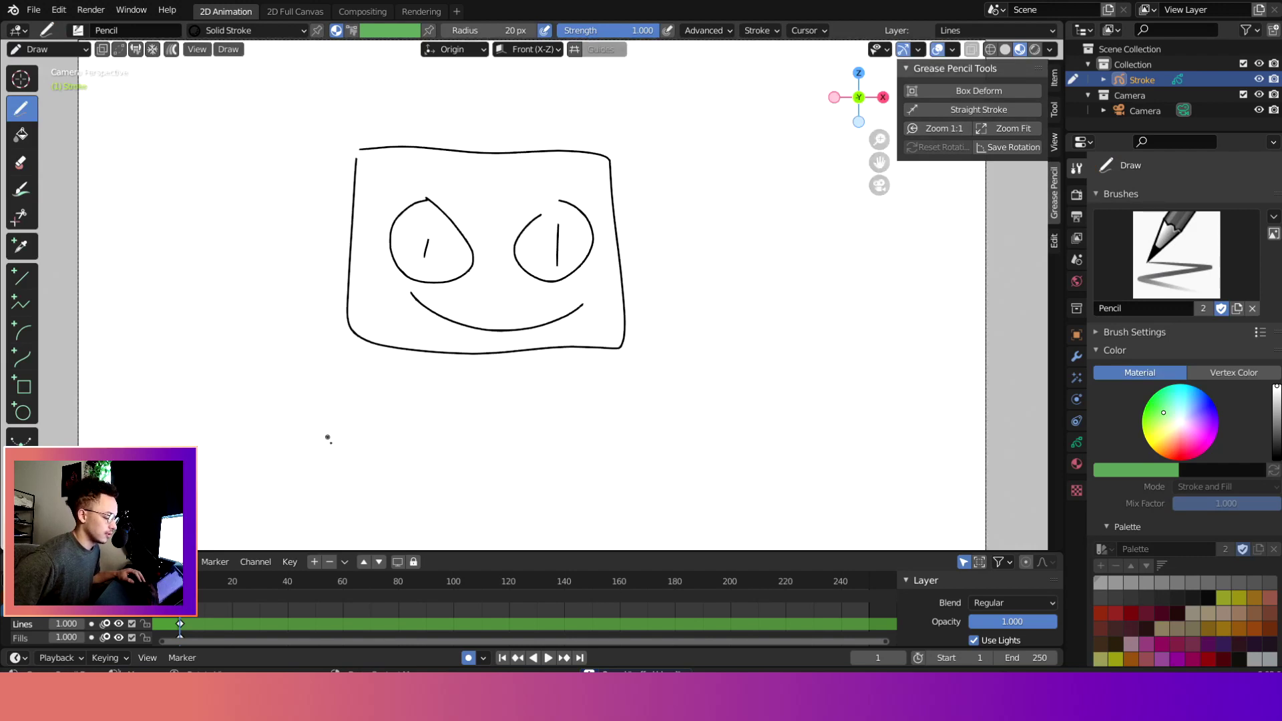
mouse_move(328, 439)
left_mouse_down()
mouse_move(366, 413)
mouse_move(402, 446)
mouse_move(440, 451)
mouse_move(494, 424)
mouse_move(559, 458)
mouse_move(642, 435)
mouse_move(717, 437)
mouse_move(775, 465)
left_mouse_up()
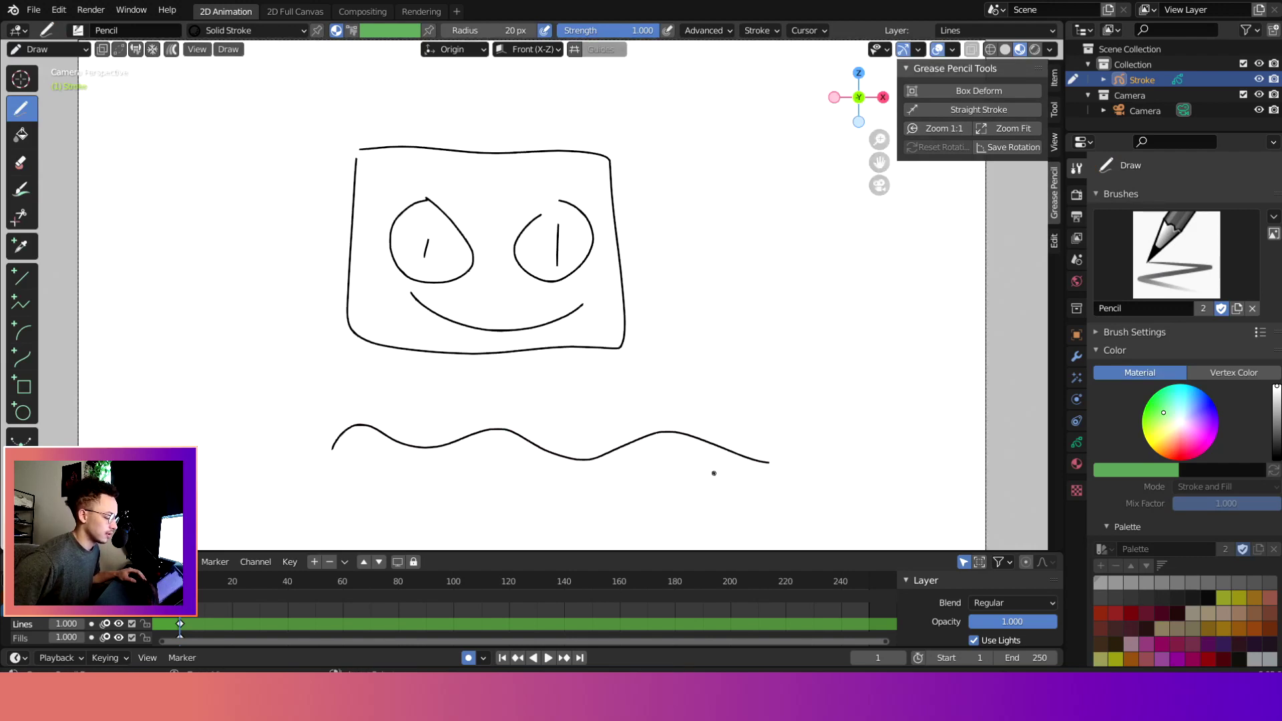
Straighten the wavy line with Straight Stroke at 100% into a near-horizontal line
left_click(935, 107)
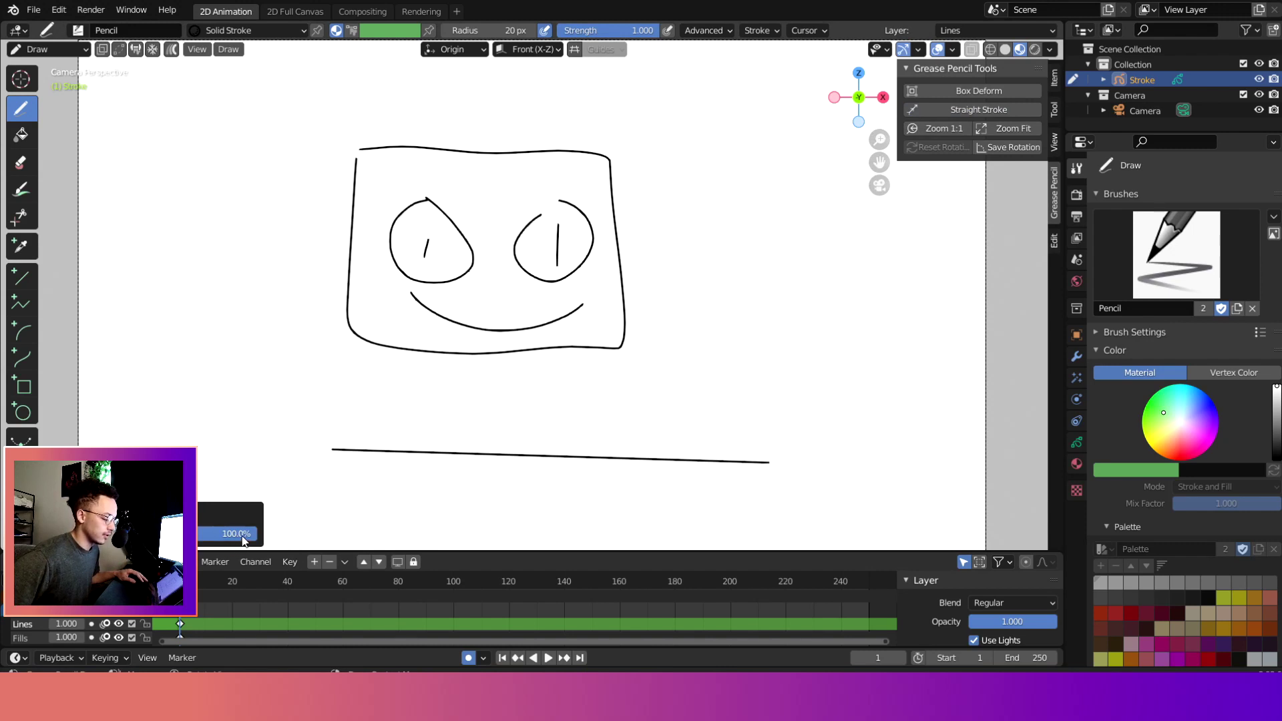
mouse_move(247, 540)
left_mouse_down()
mouse_move(202, 534)
mouse_move(257, 534)
left_mouse_up()
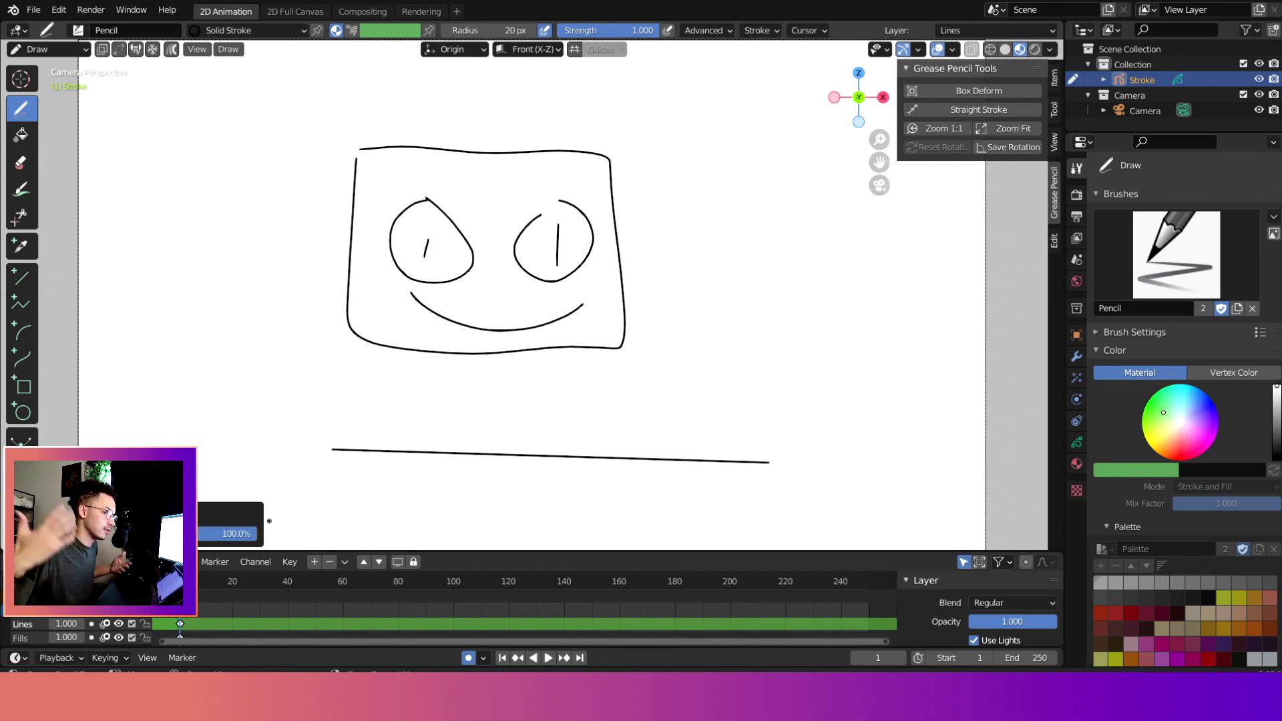
left_click_drag(721, 397, 719, 401)
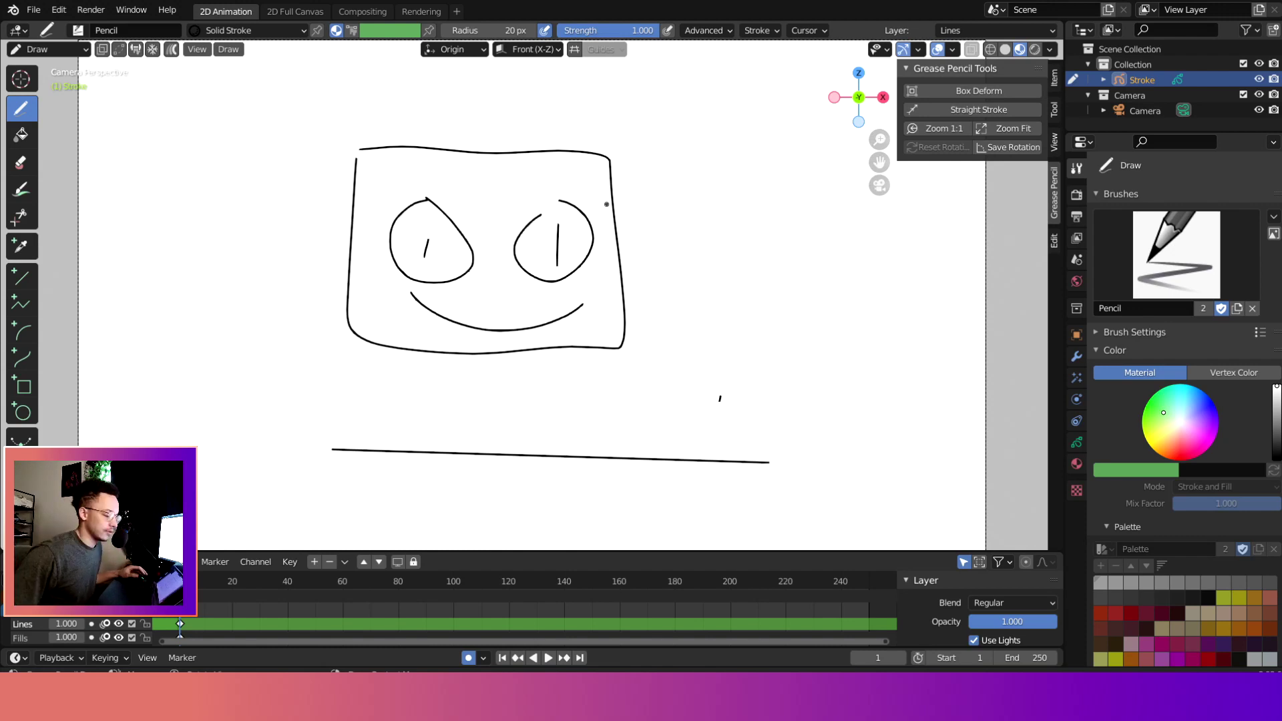
left_click(63, 12)
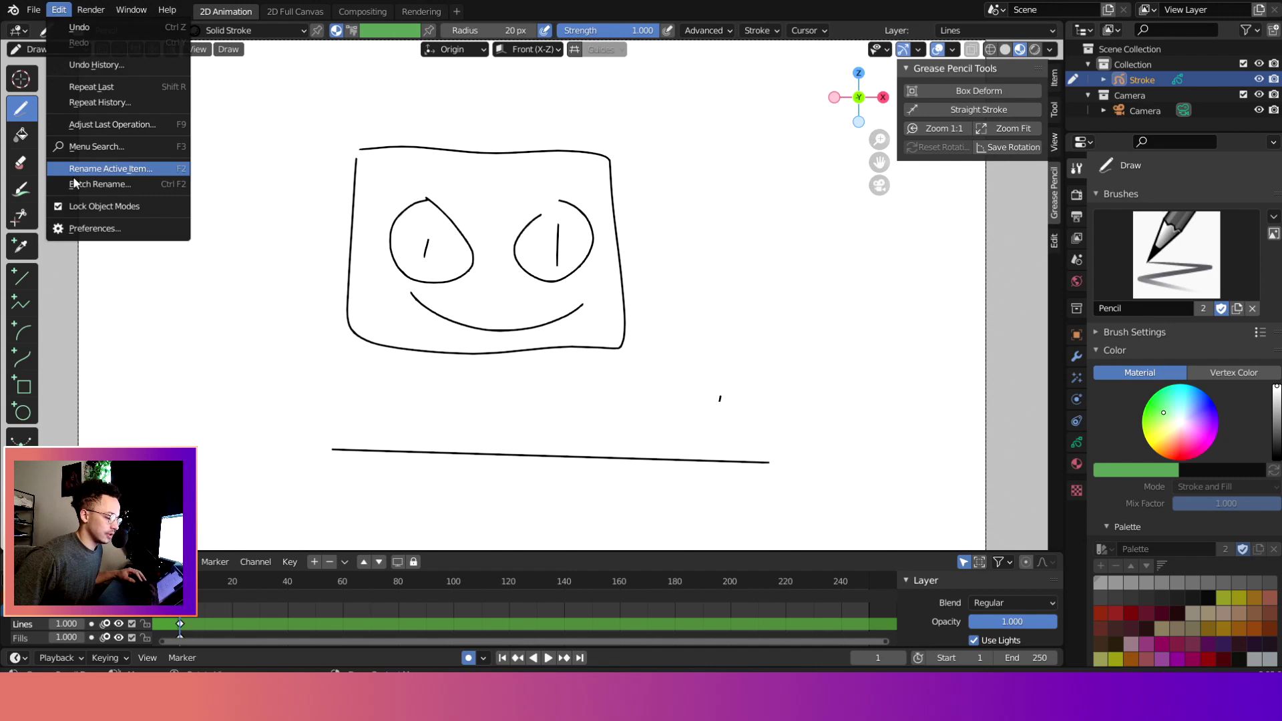
left_click(82, 234)
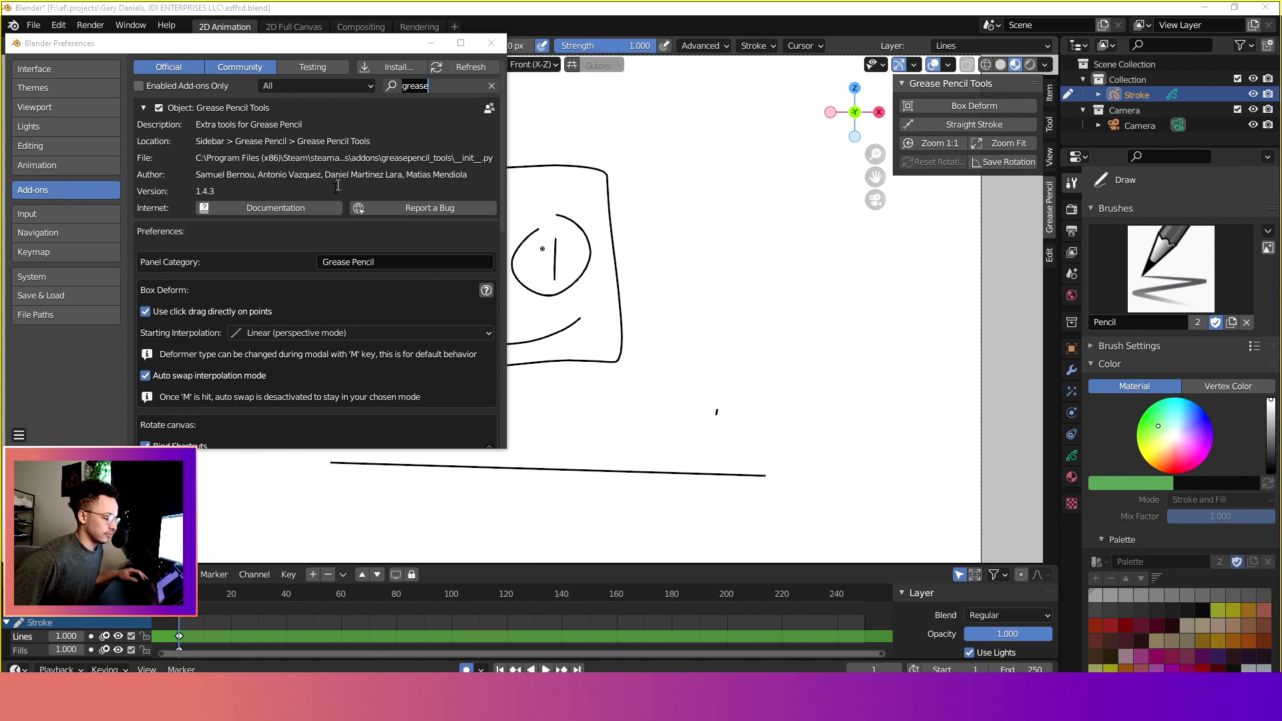
scroll(384, 245, "down", 5)
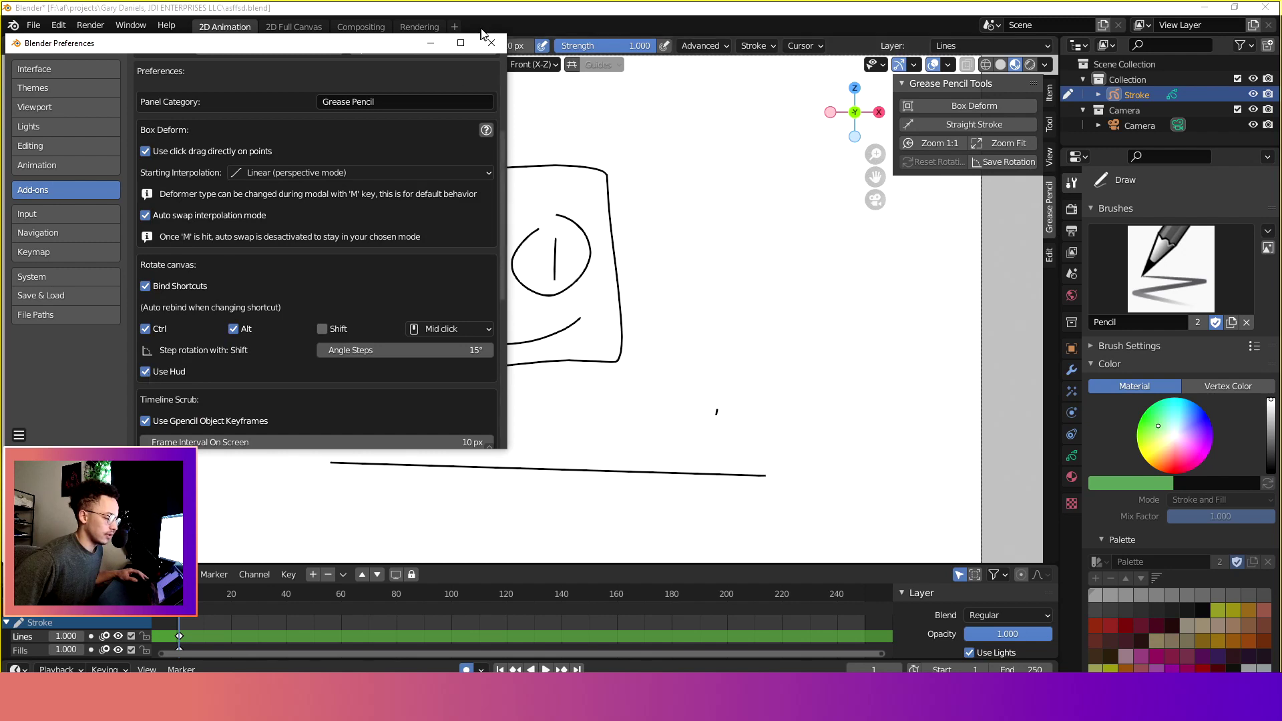
left_click_drag(379, 52, 455, 57)
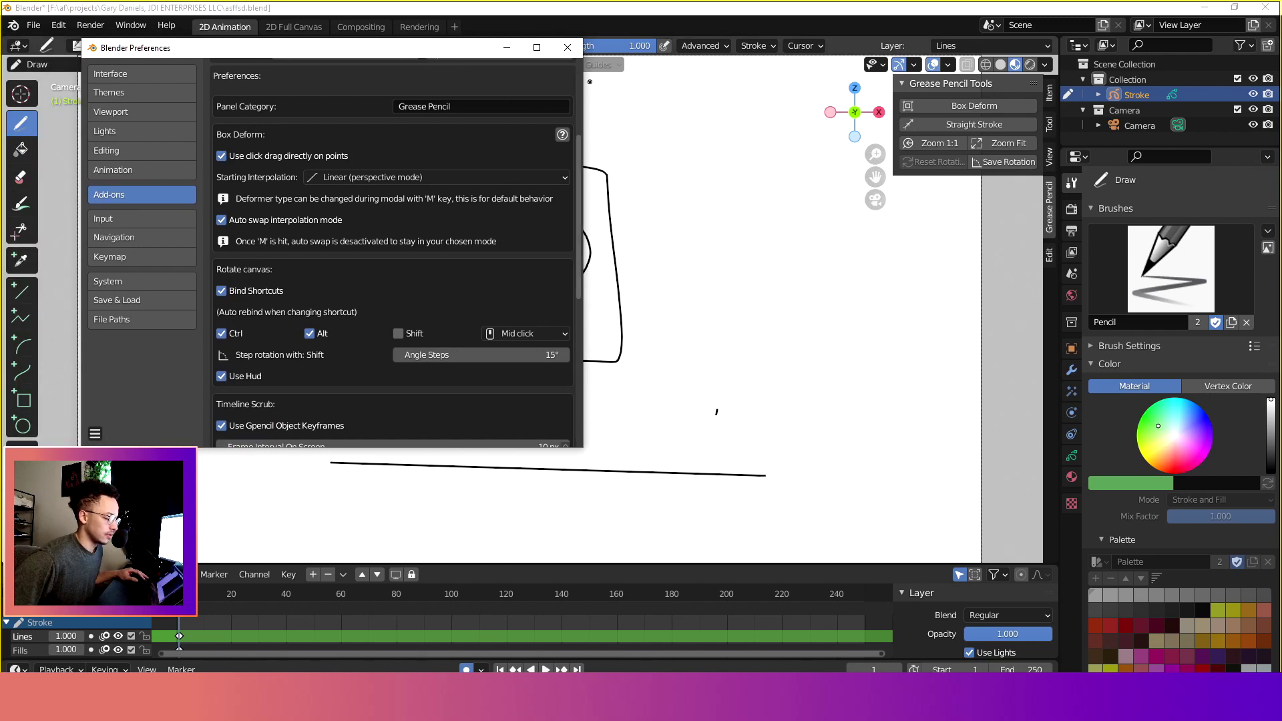
left_click(567, 48)
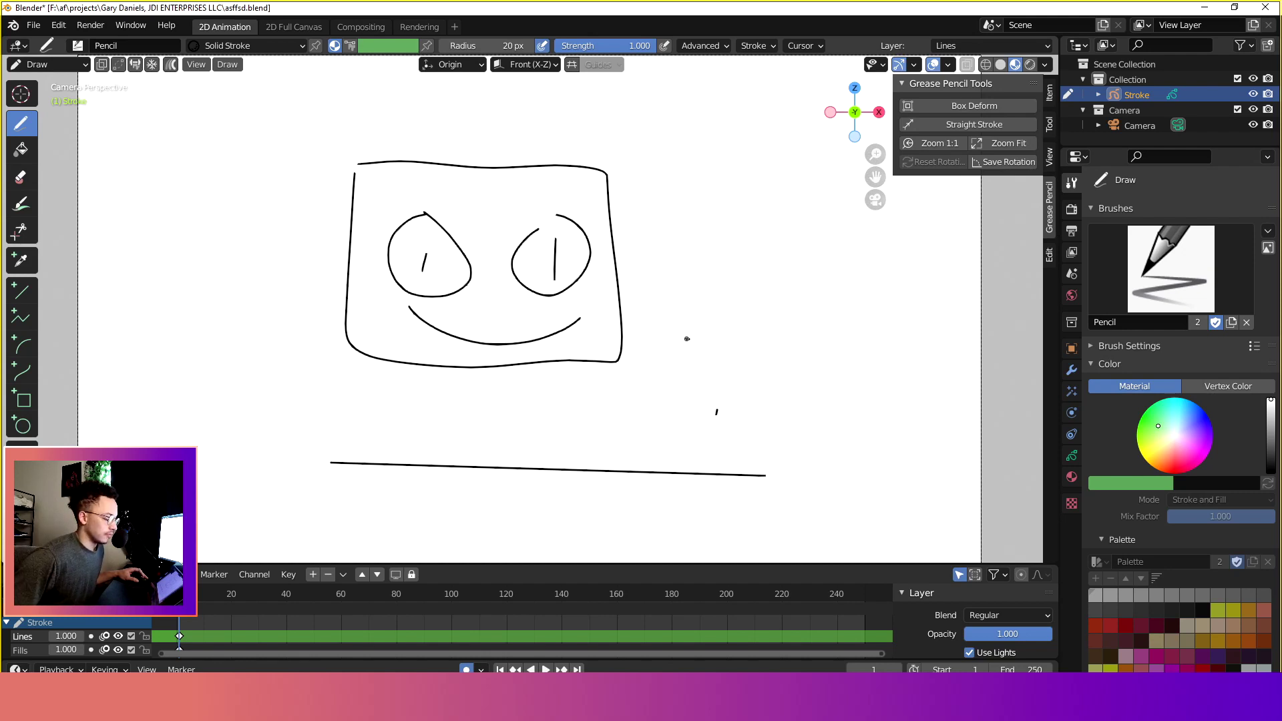
Save, then orbit and roll the view around the smiley drawing
key("ctrl+s")
scroll(660, 327, "up", 1)
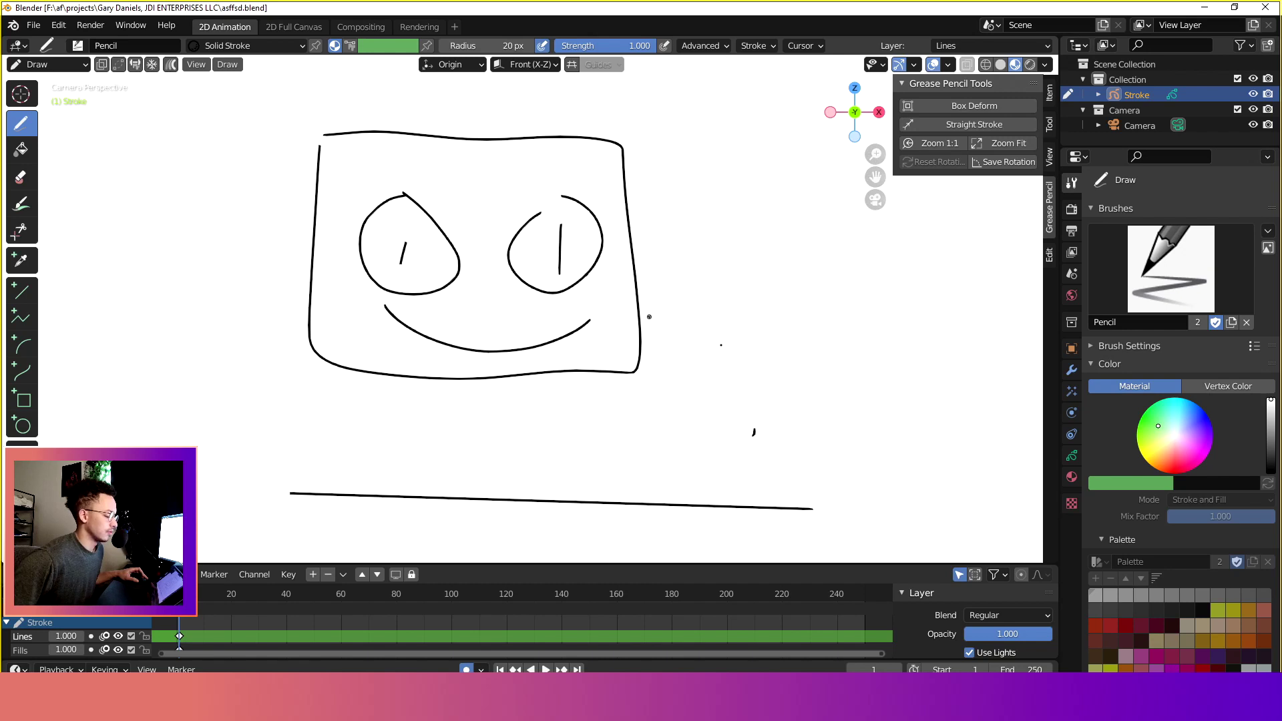
mouse_move(645, 315)
middle_mouse_down()
mouse_move(534, 309)
mouse_move(430, 227)
middle_mouse_up()
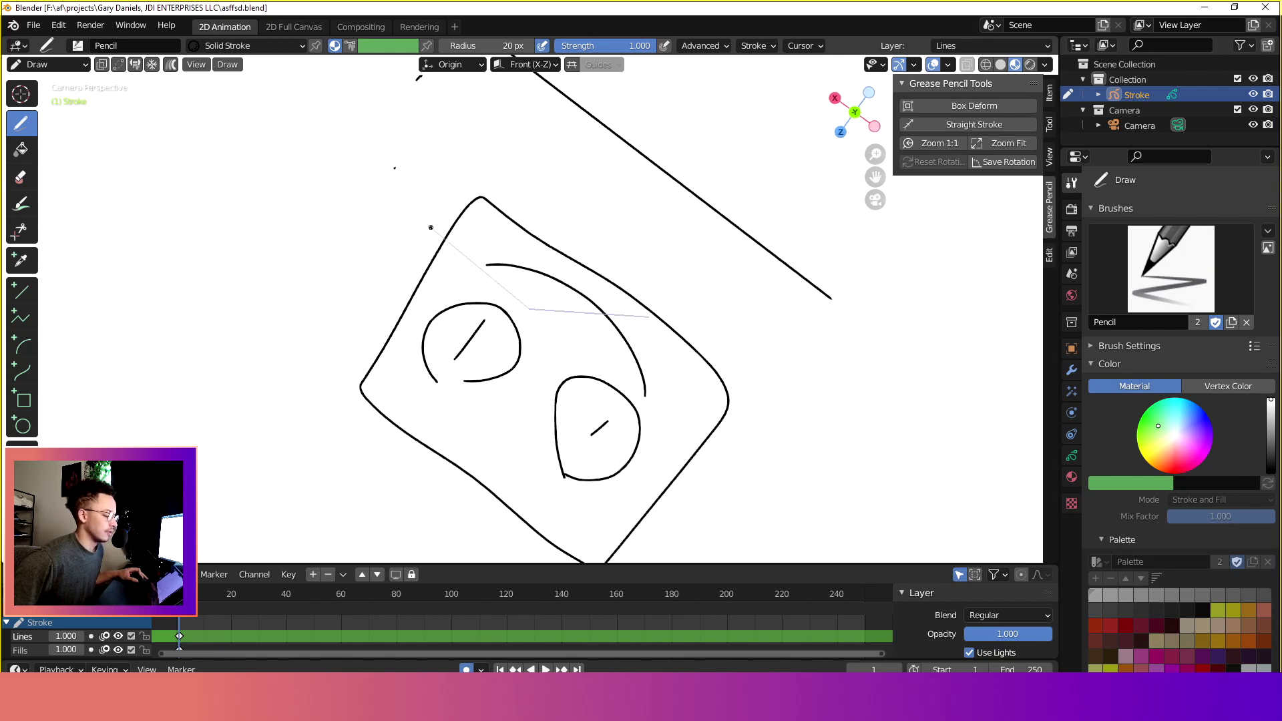
key("KP_0")
left_click_drag(440, 230, 387, 292)
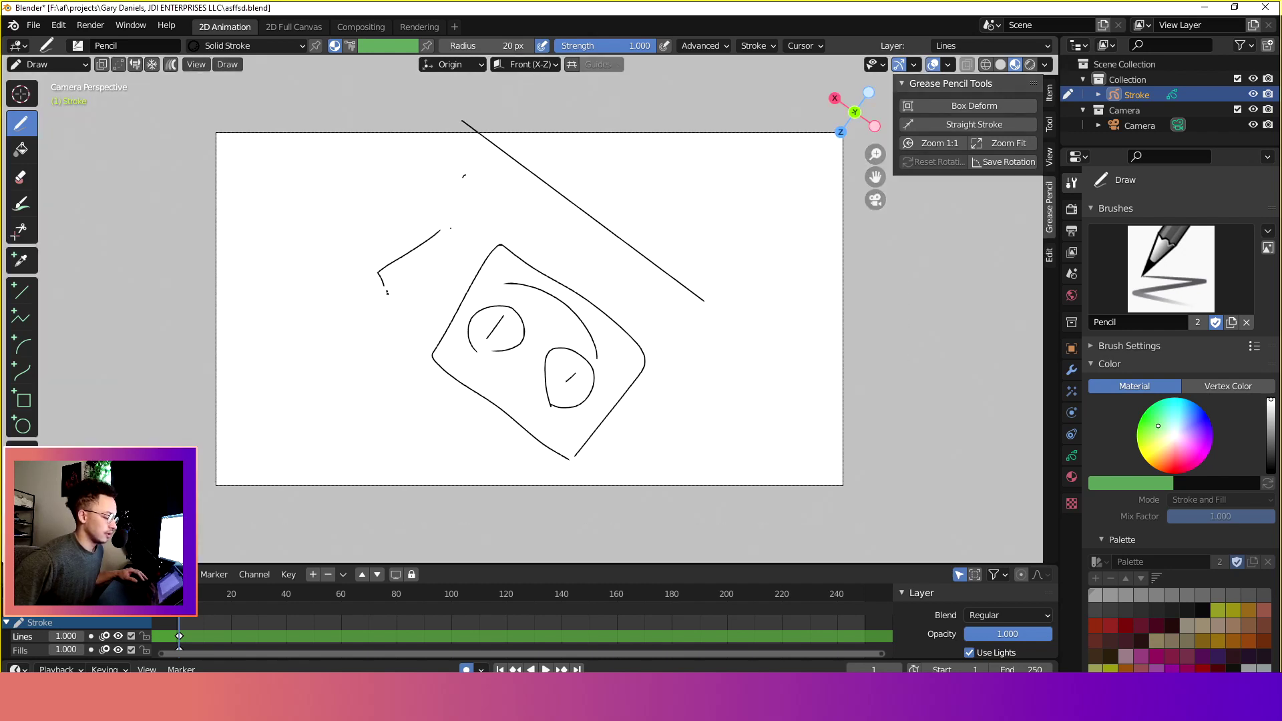
middle_click_drag(450, 227, 555, 445)
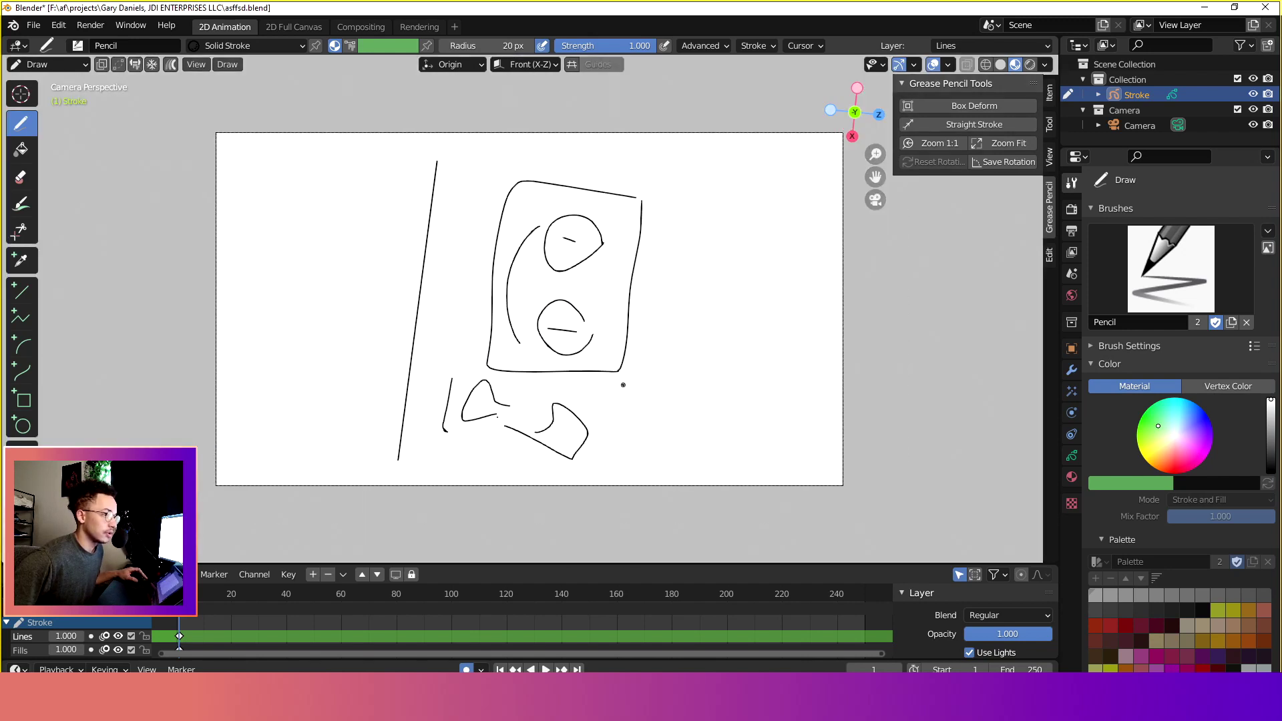
mouse_move(623, 385)
middle_mouse_down()
mouse_move(715, 380)
mouse_move(640, 423)
mouse_move(701, 372)
mouse_move(643, 325)
mouse_move(488, 359)
mouse_move(532, 392)
mouse_move(447, 329)
middle_mouse_up()
scroll(644, 325, "down", 2)
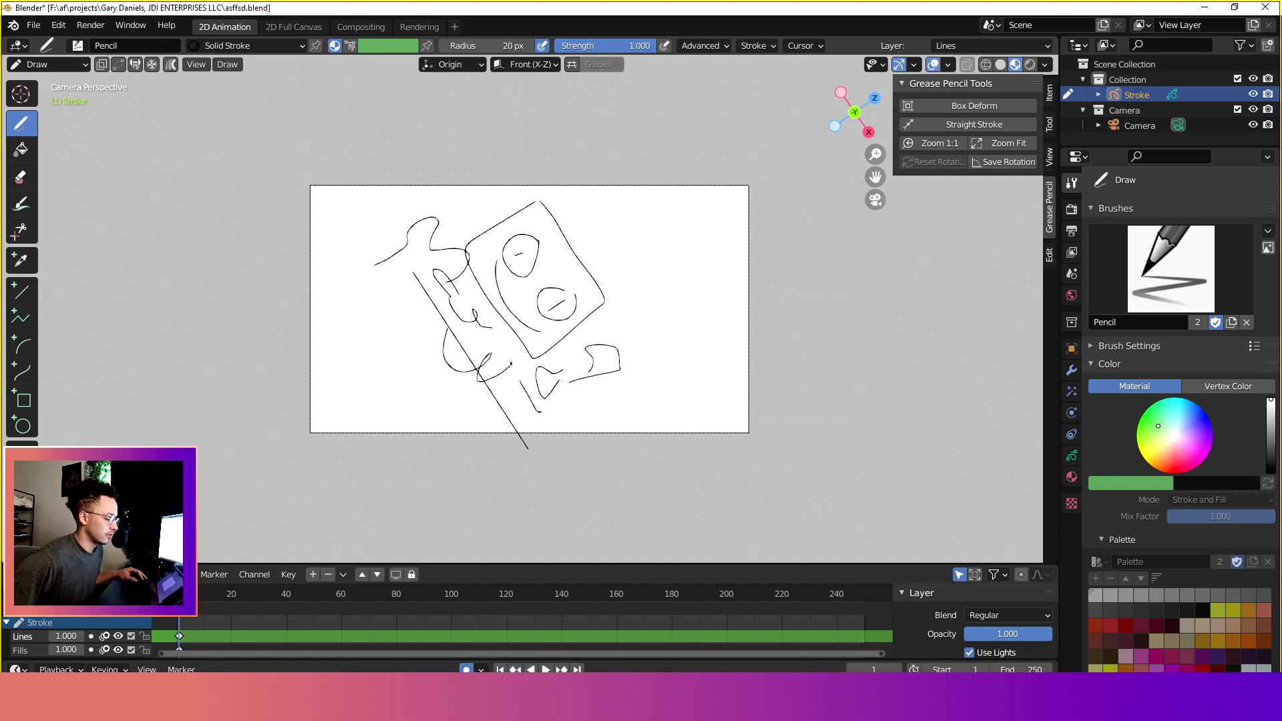
mouse_move(510, 362)
middle_mouse_down()
mouse_move(334, 363)
mouse_move(367, 192)
mouse_move(463, 275)
mouse_move(587, 349)
mouse_move(578, 280)
mouse_move(554, 313)
mouse_move(587, 359)
mouse_move(562, 341)
middle_mouse_up()
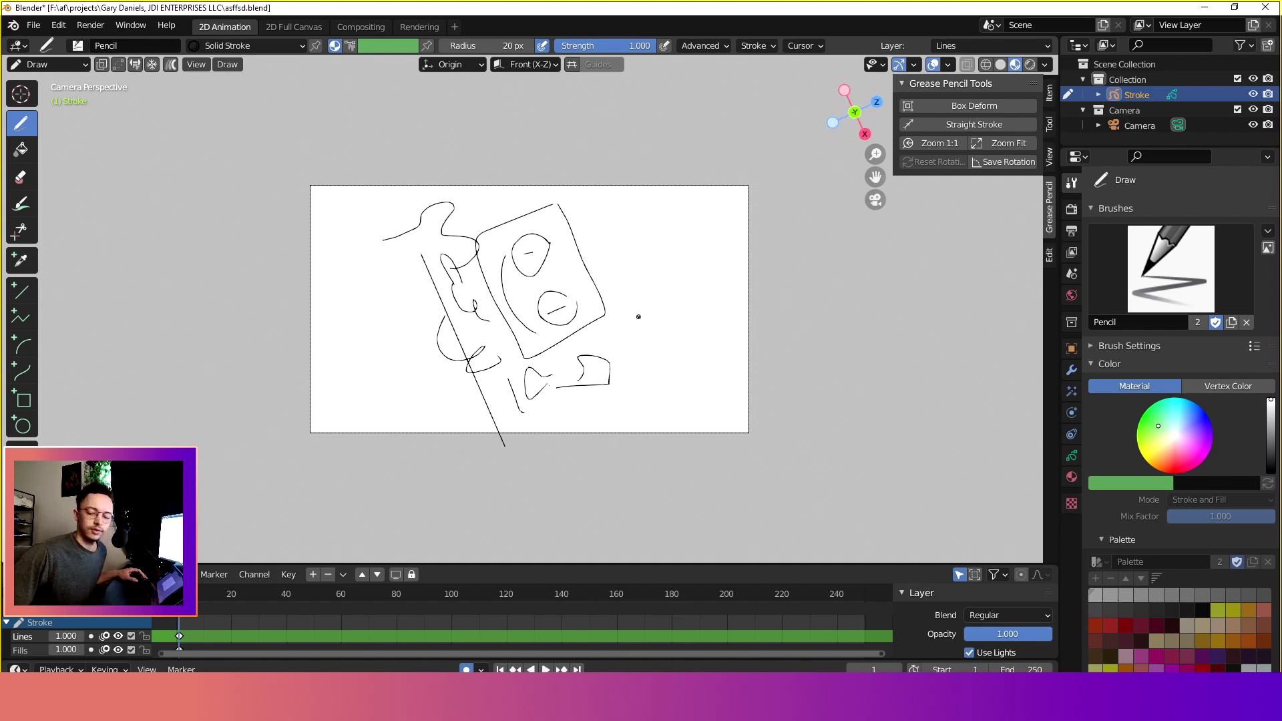
Snap the view back to the upright front view and save the blend file
key("Escape")
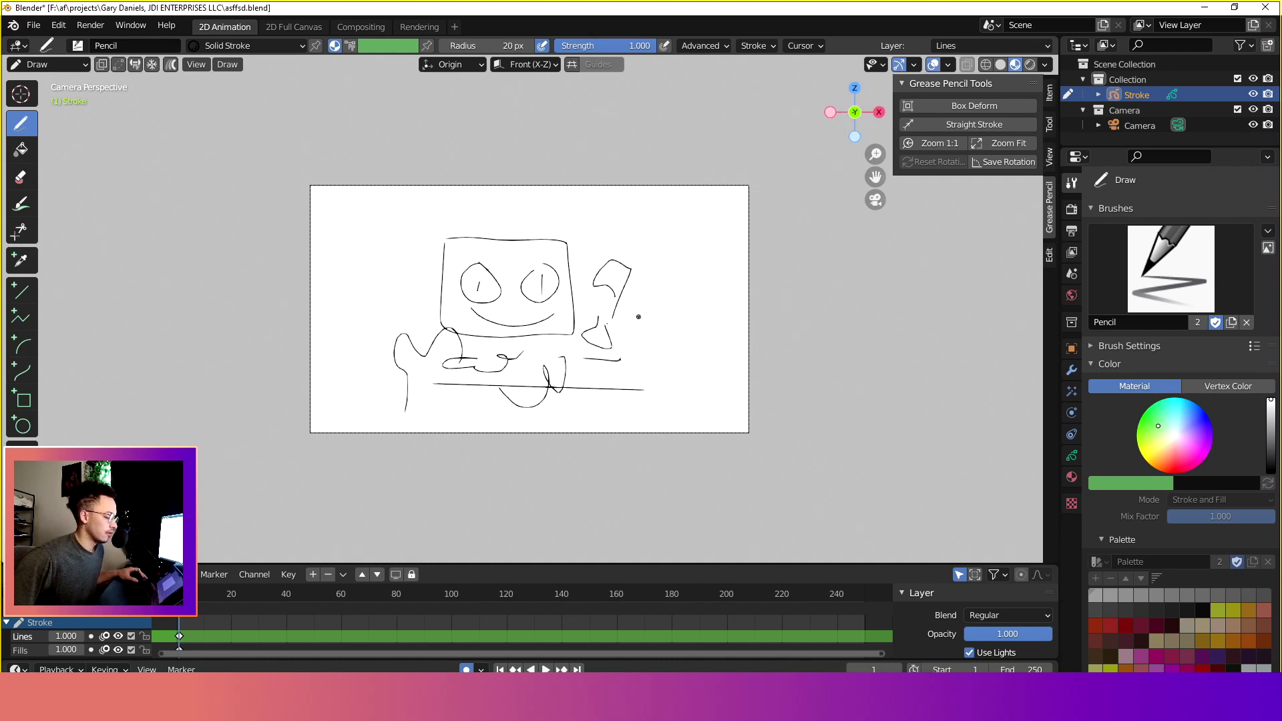
scroll(592, 316, "up", 1)
key("ctrl+s")
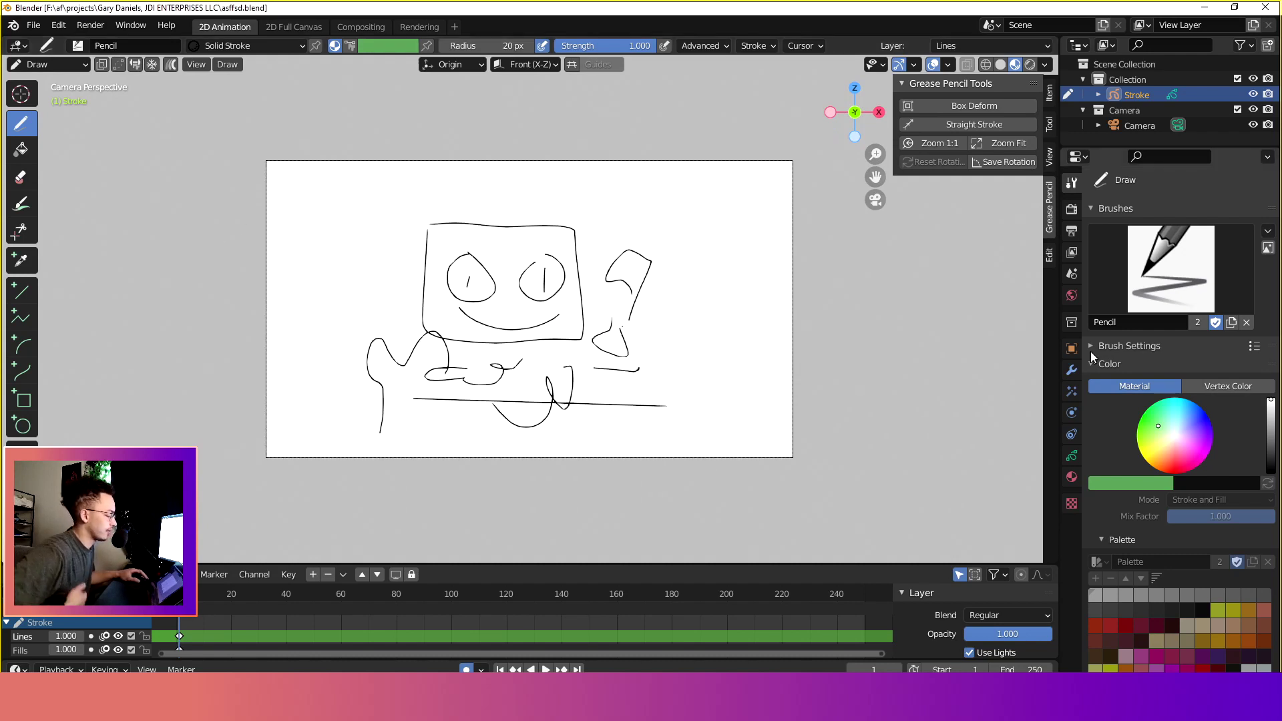
From the Brushes panel's Brush Specials, run Download and import texture brush pack
left_click(1263, 235)
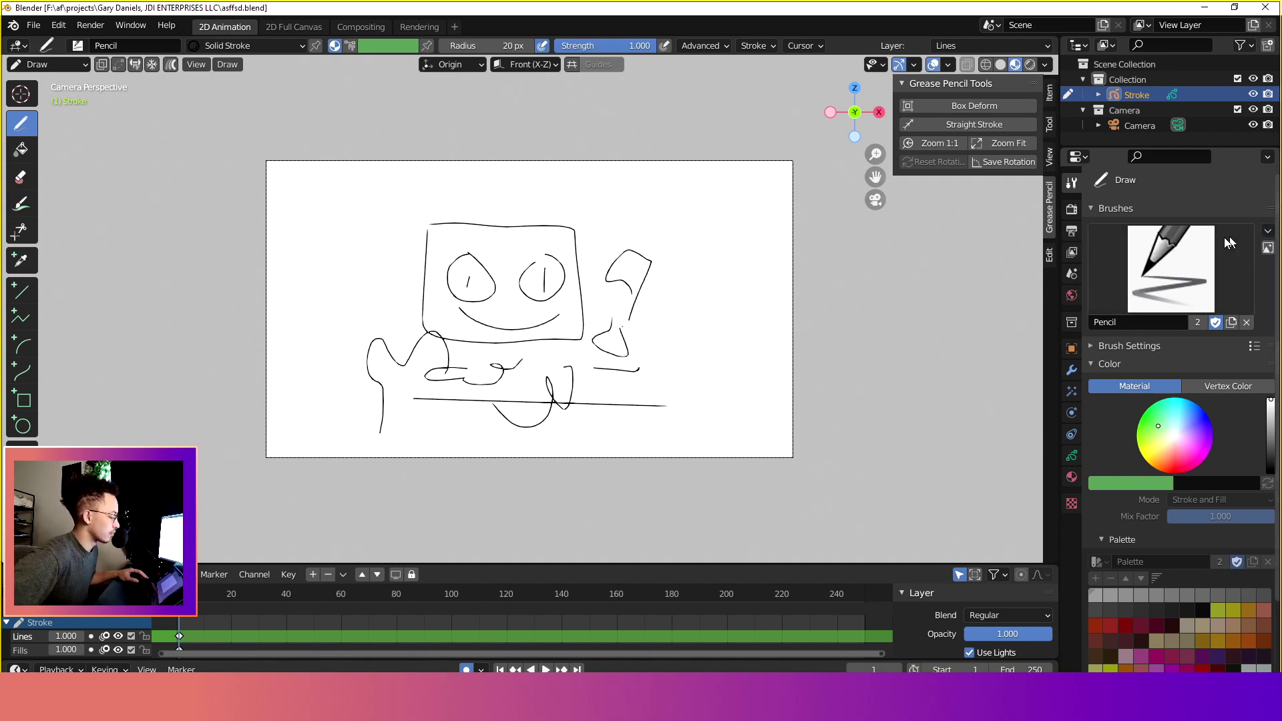
right_click(1181, 250)
left_click(1267, 230)
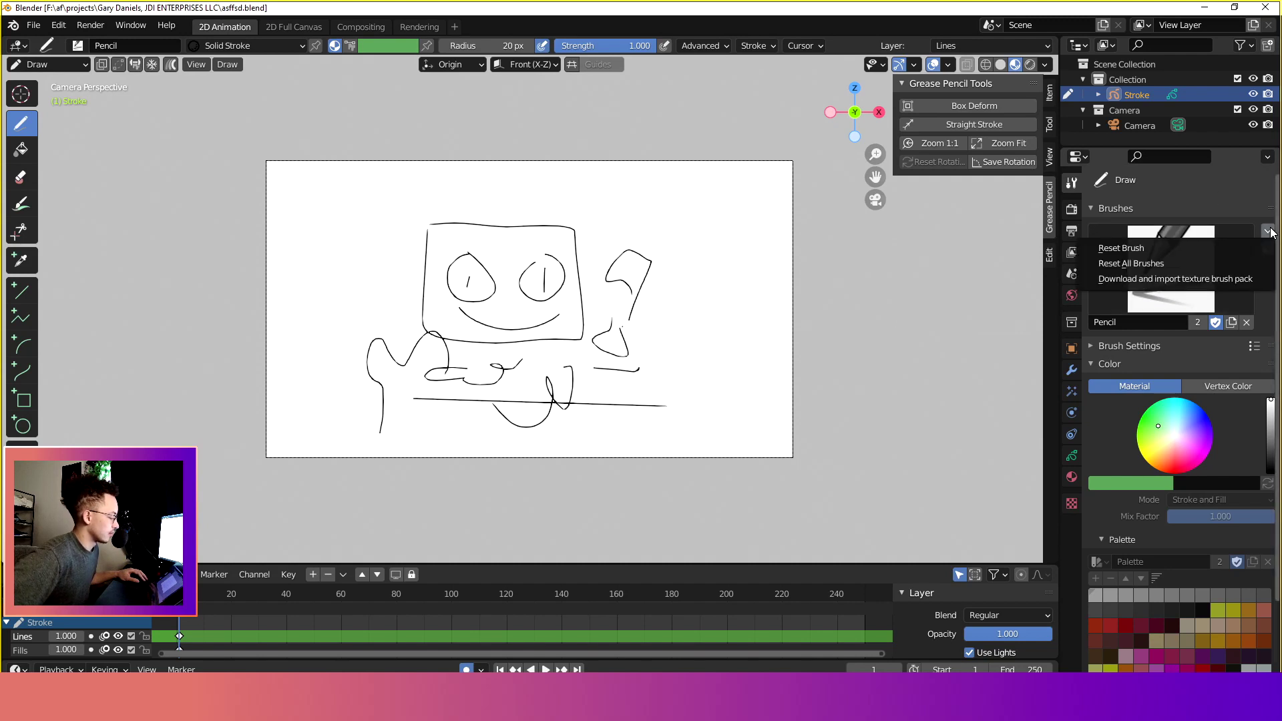
left_click(1242, 211)
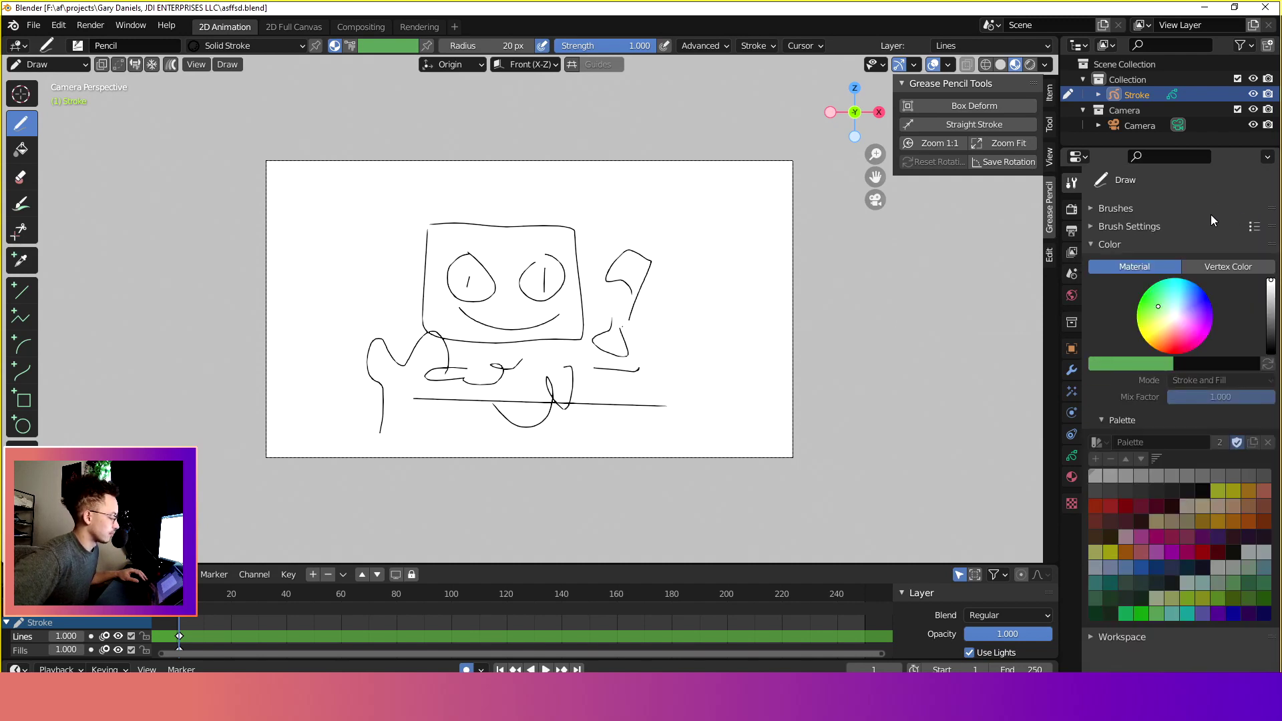
left_click(1072, 209)
left_click(1067, 182)
left_click(1147, 210)
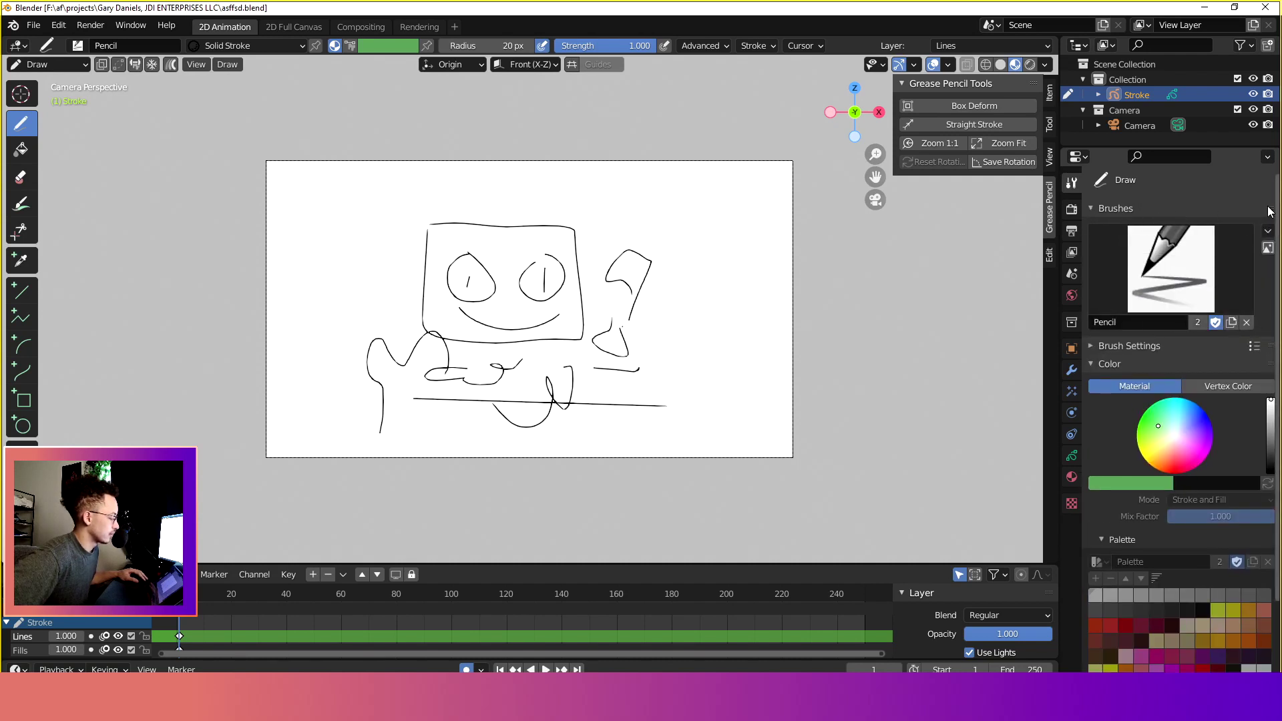
left_click(1267, 231)
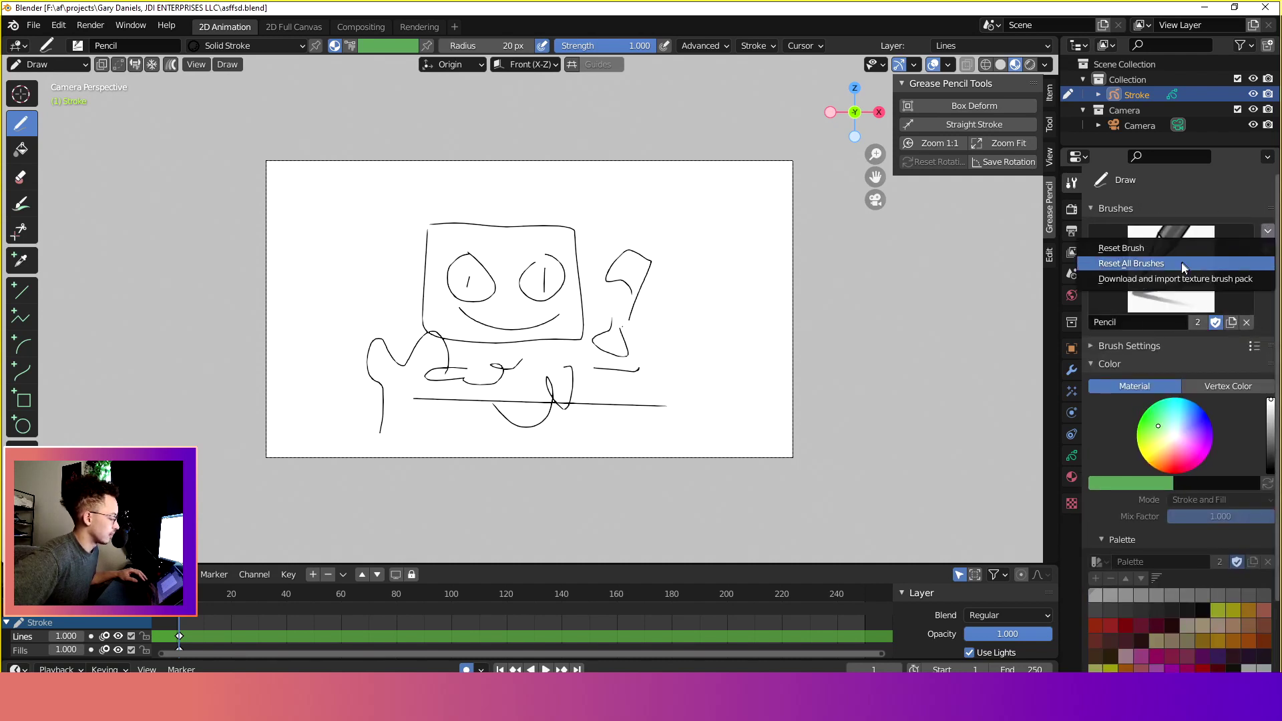
left_click(1169, 278)
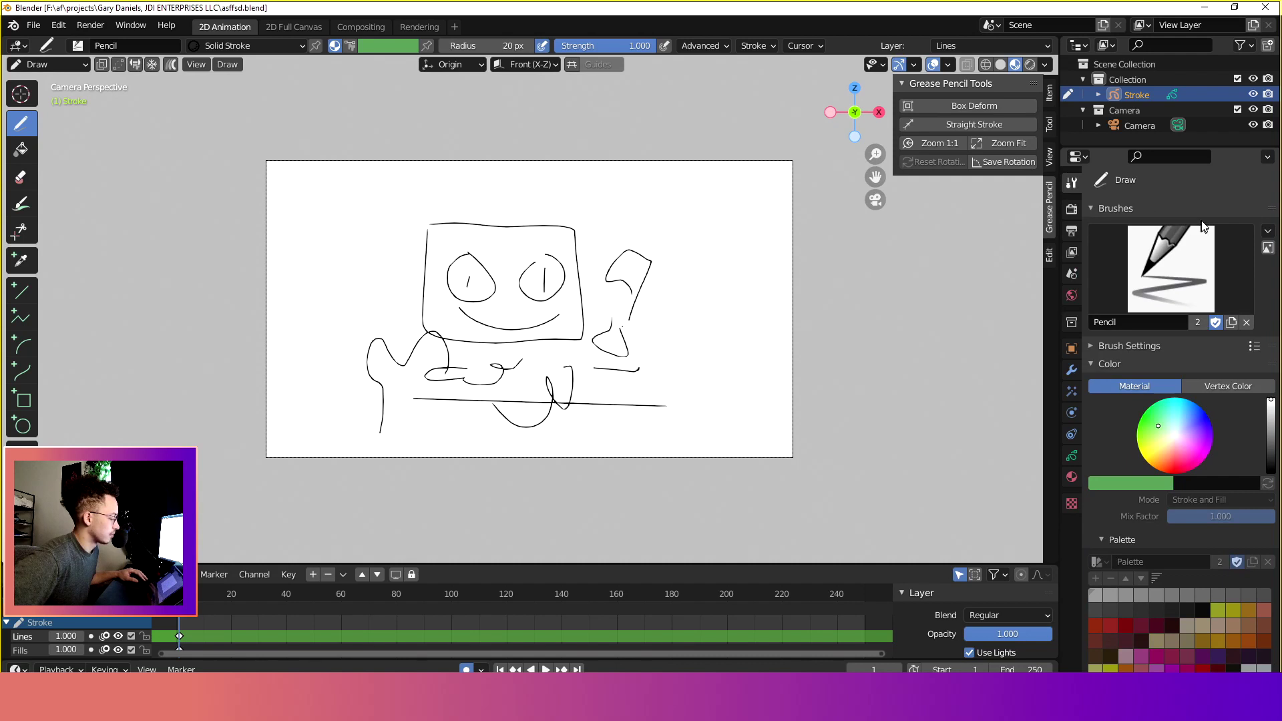
Re-run the texture brush pack import, make Blender fullscreen, and open the brush list
left_click(1191, 261)
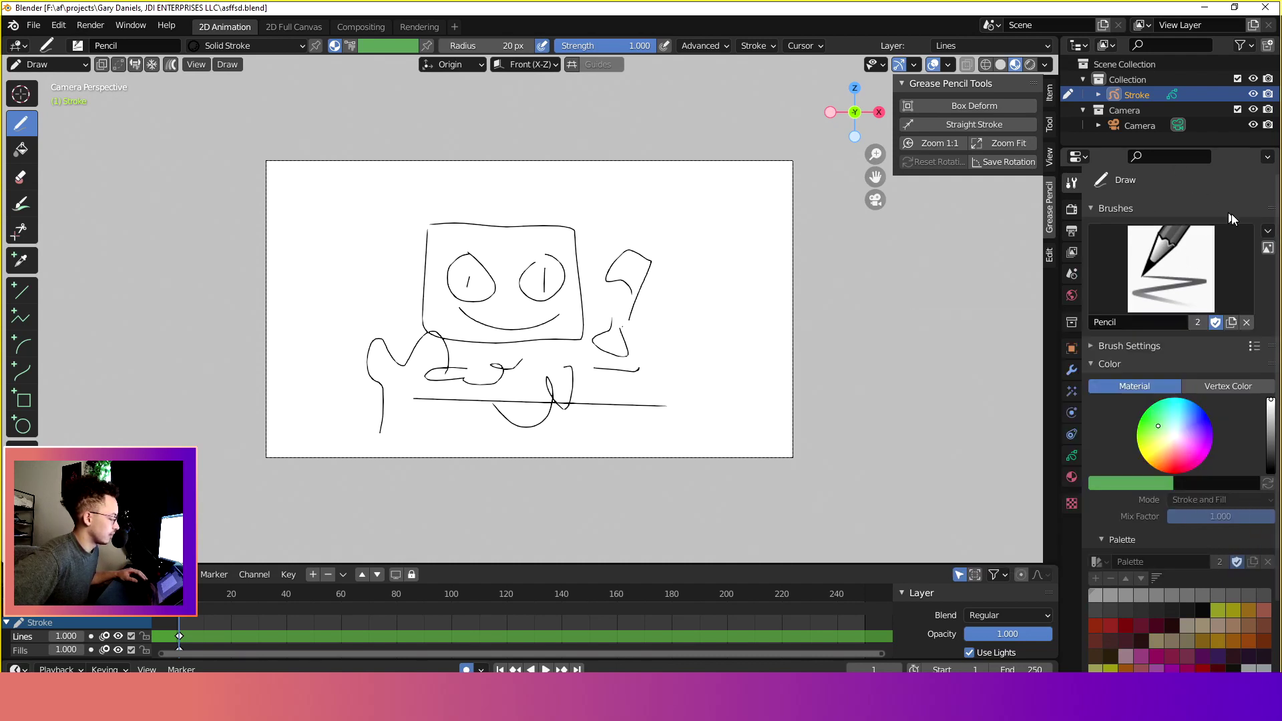
left_click(1267, 230)
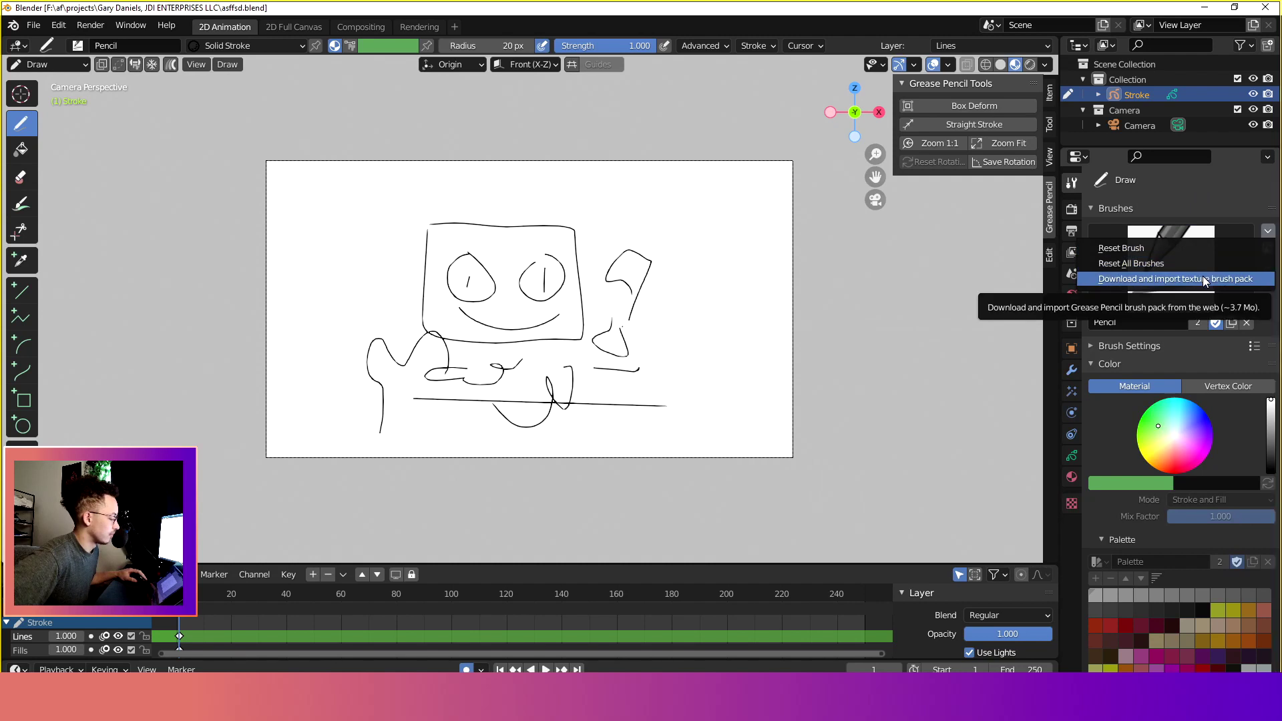
left_click(1204, 278)
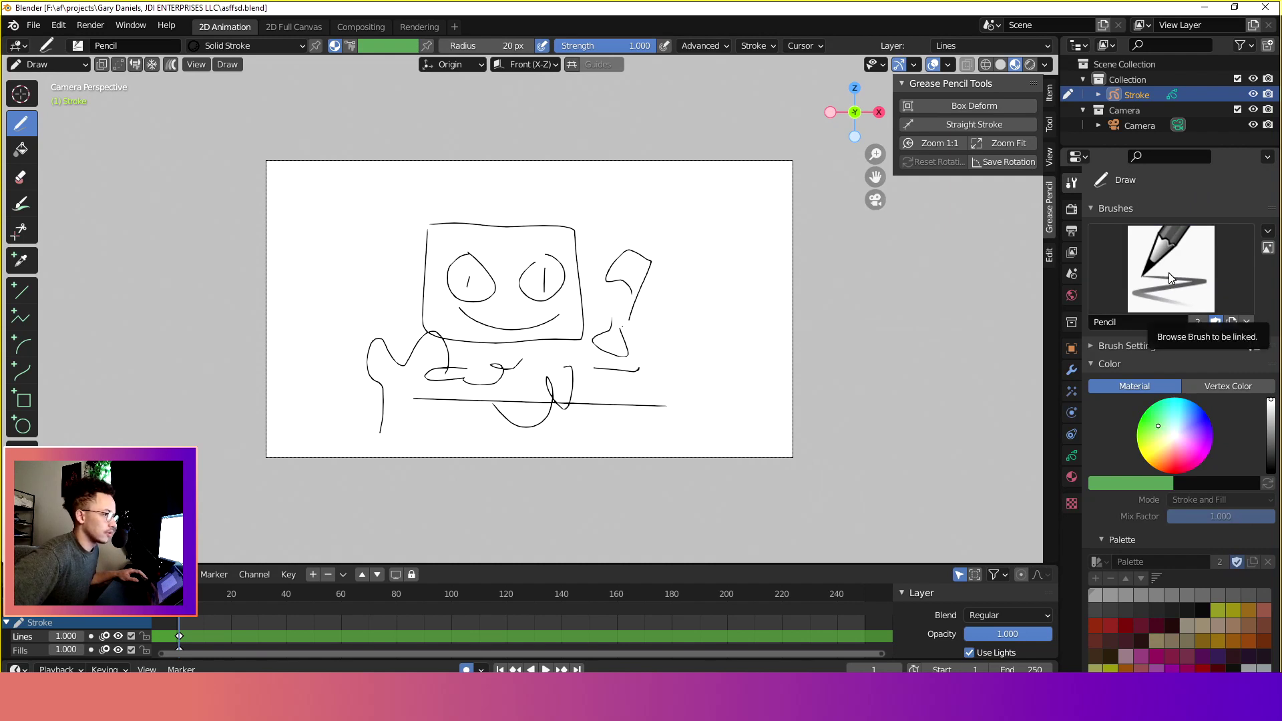
key("alt+F11")
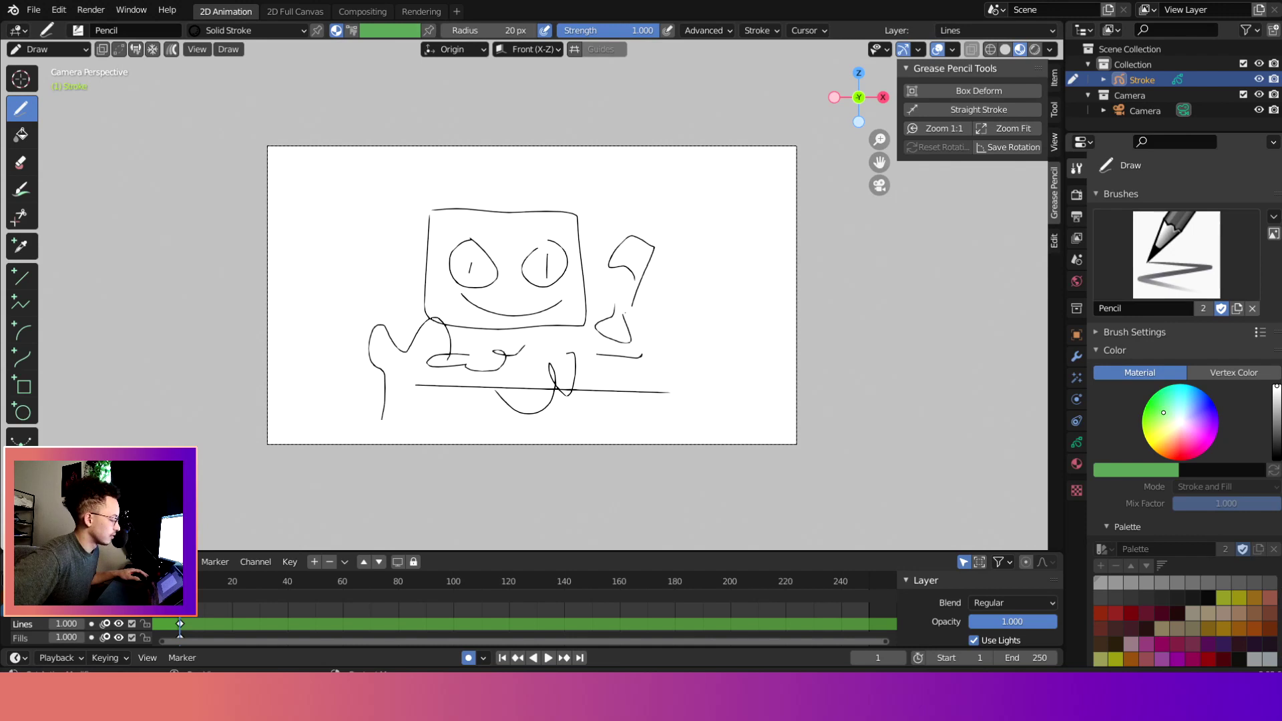
left_click(1176, 255)
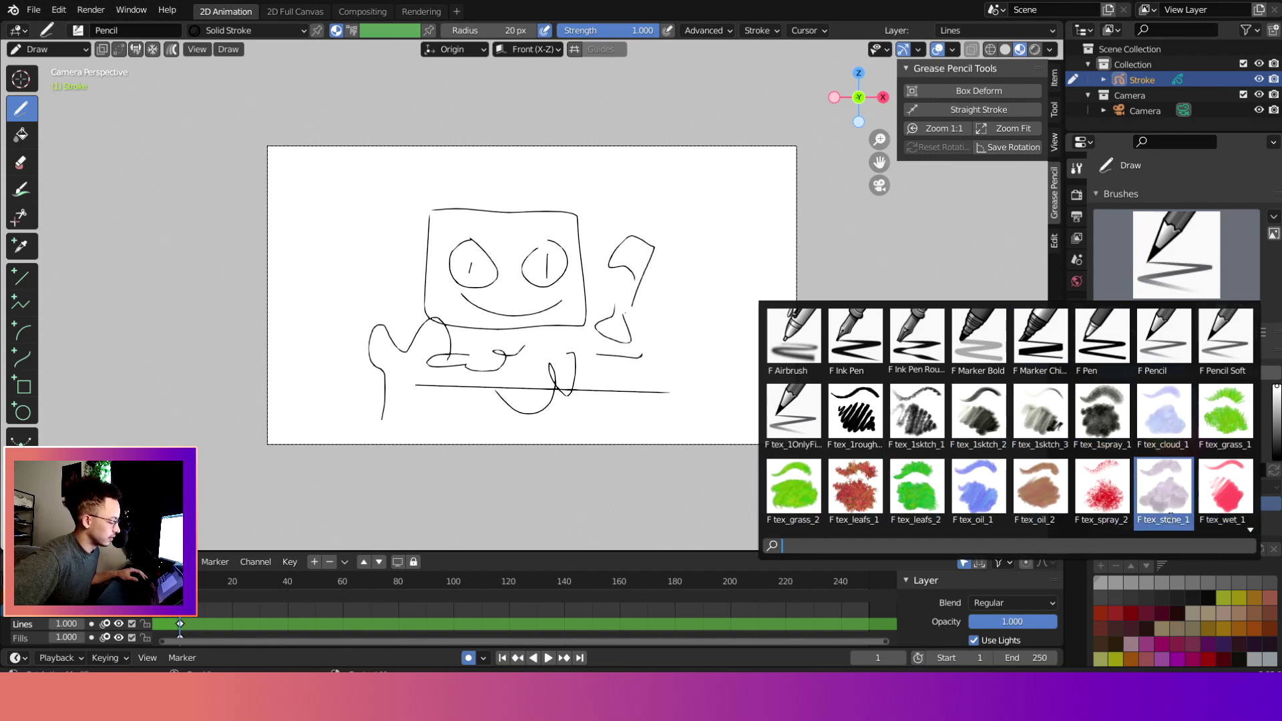
With the tex_oil_2 brush at 361 px radius and strength 1.000, paint brown strokes
left_click(1040, 486)
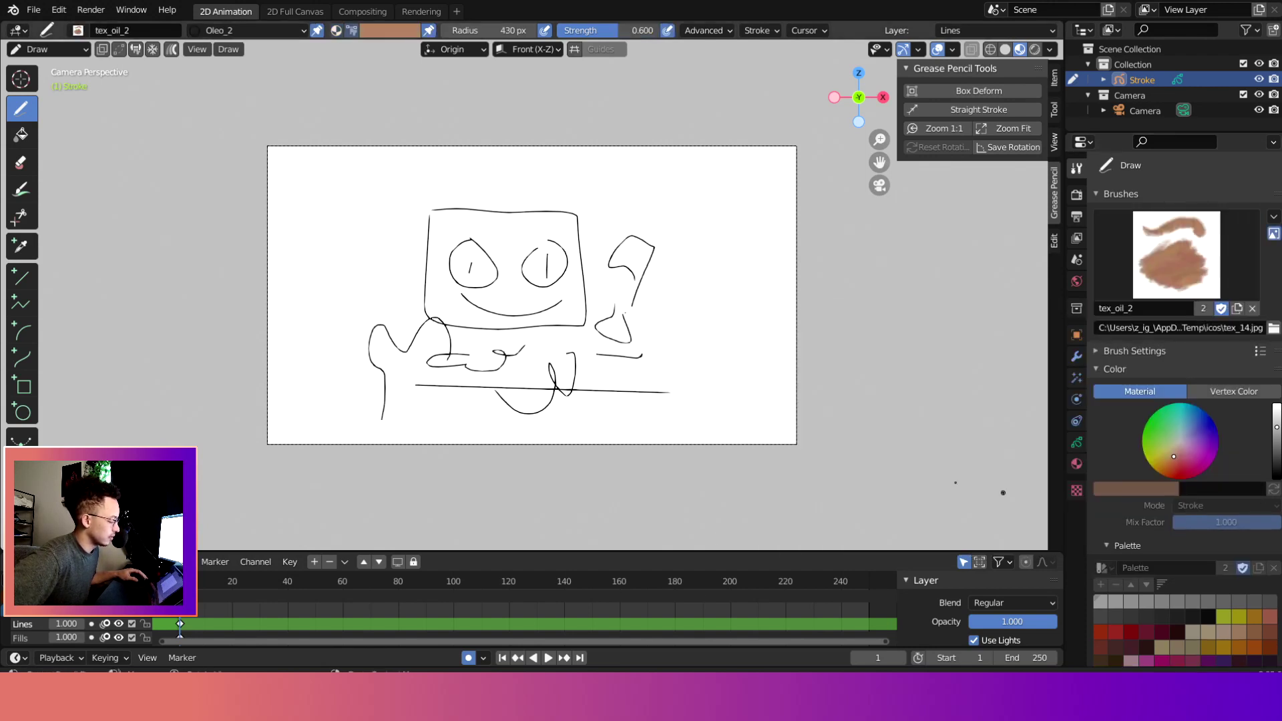
left_click_drag(639, 287, 680, 378)
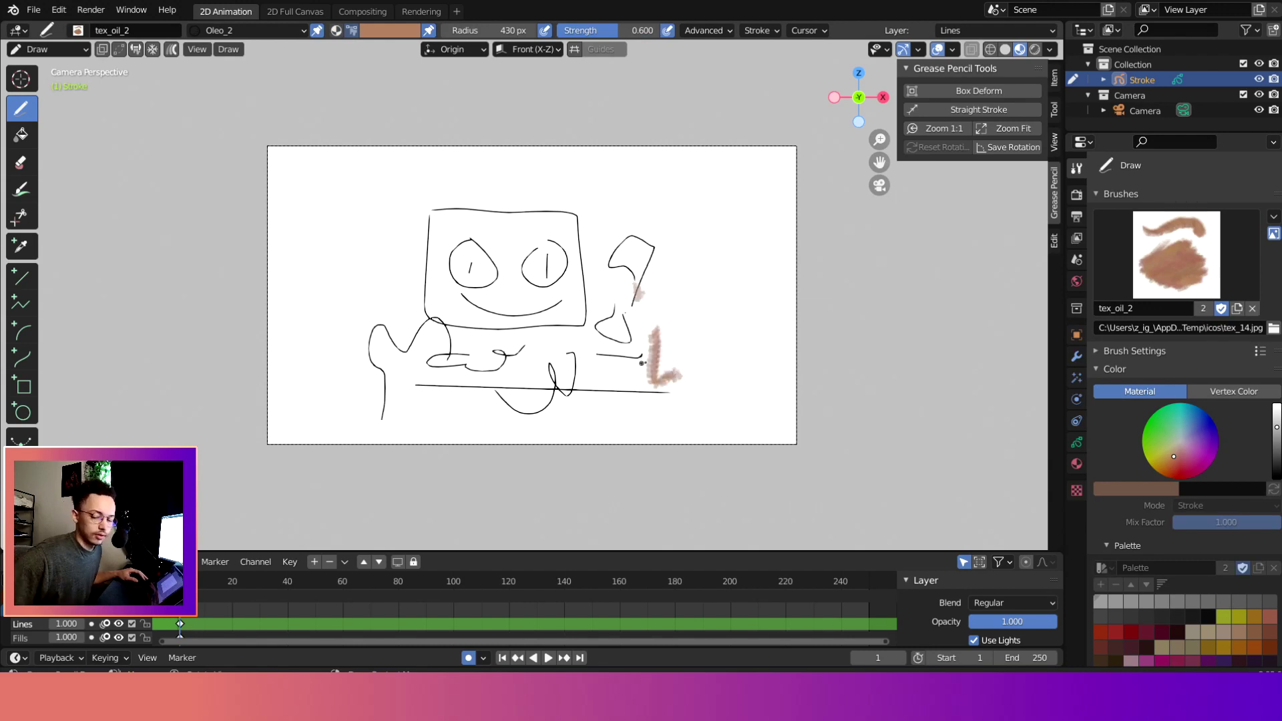
key("f")
left_click(641, 320)
left_click_drag(596, 183, 487, 222)
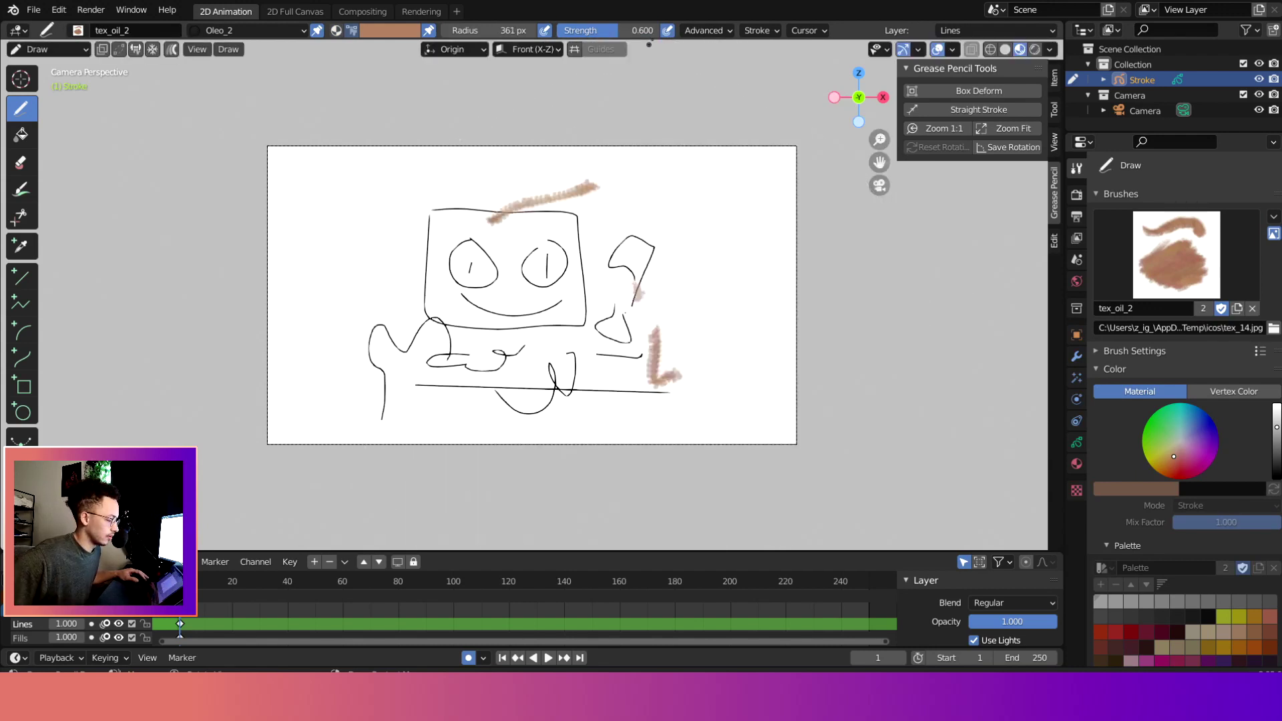
left_click_drag(665, 33, 694, 32)
mouse_move(731, 240)
left_mouse_down()
mouse_move(653, 308)
mouse_move(618, 417)
left_mouse_up()
At 396 px radius, paint Z-shaped and zigzag brown strokes, building up the left shape
key("f")
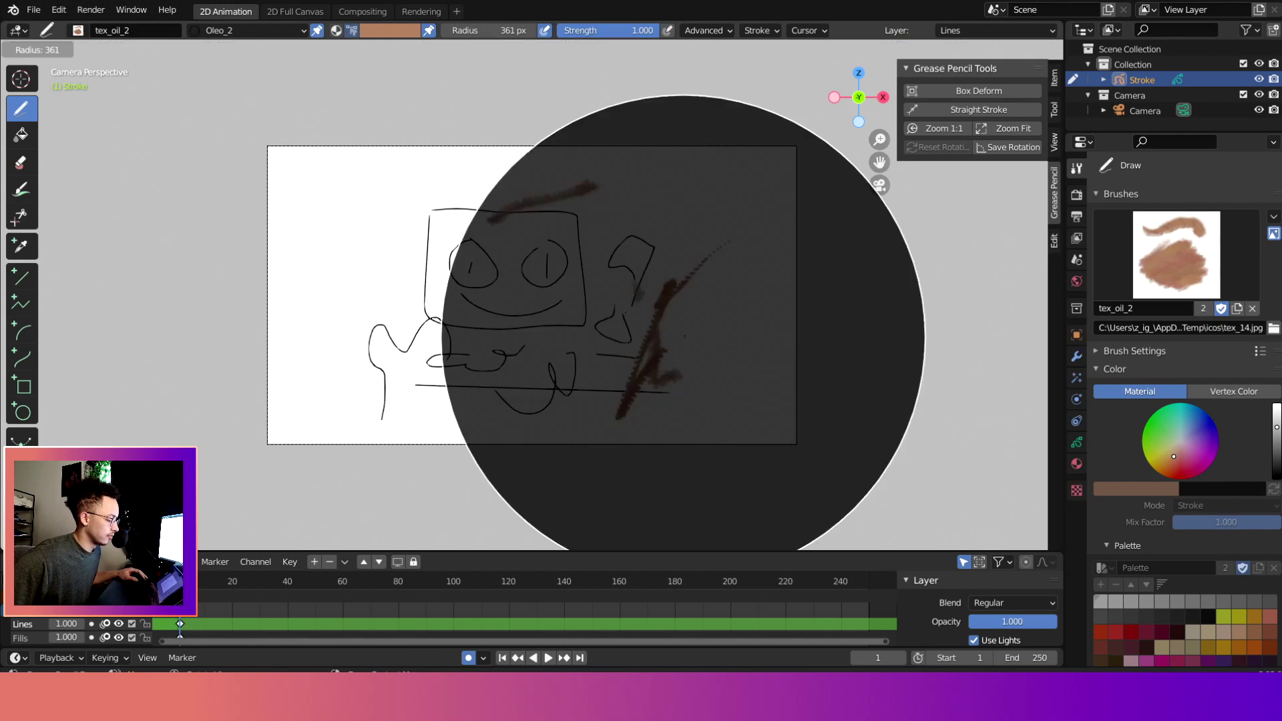
left_click(696, 316)
left_click_drag(696, 315, 411, 250)
mouse_move(346, 220)
left_mouse_down()
mouse_move(296, 267)
mouse_move(354, 352)
left_mouse_up()
scroll(551, 198, "up", 8)
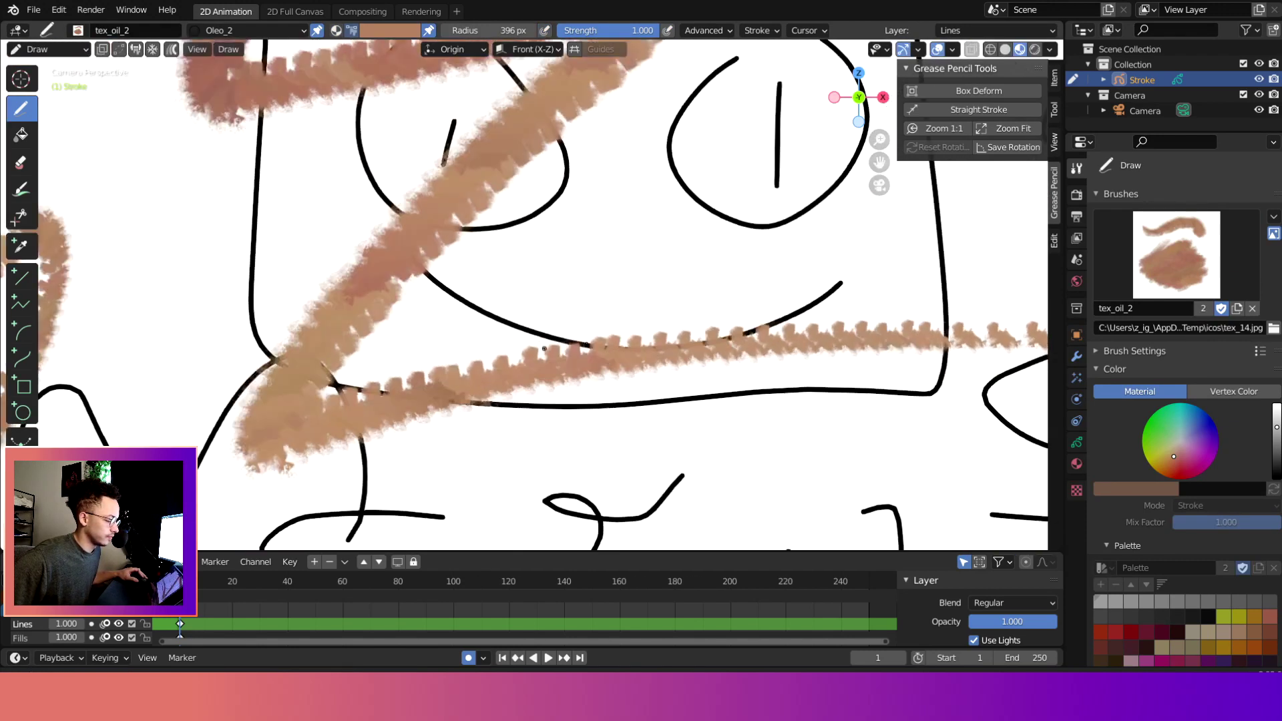
left_click_drag(551, 198, 427, 260)
left_click_drag(401, 107, 674, 294)
mouse_move(468, 100)
left_mouse_down()
mouse_move(321, 334)
mouse_move(353, 245)
mouse_move(508, 280)
mouse_move(360, 374)
mouse_move(701, 374)
mouse_move(745, 319)
left_mouse_up()
scroll(745, 318, "down", 1)
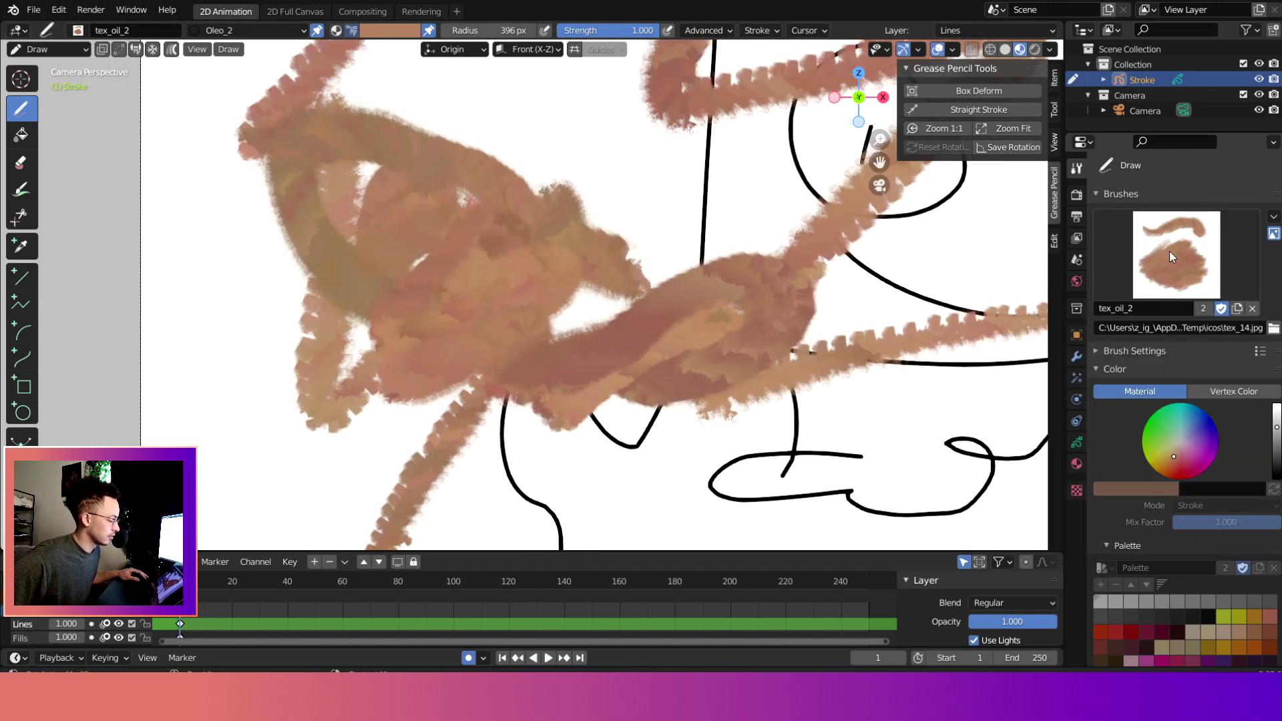
Switch to Vertex Color, choose teal, and paint teal strokes across the brown shape
left_click(1201, 393)
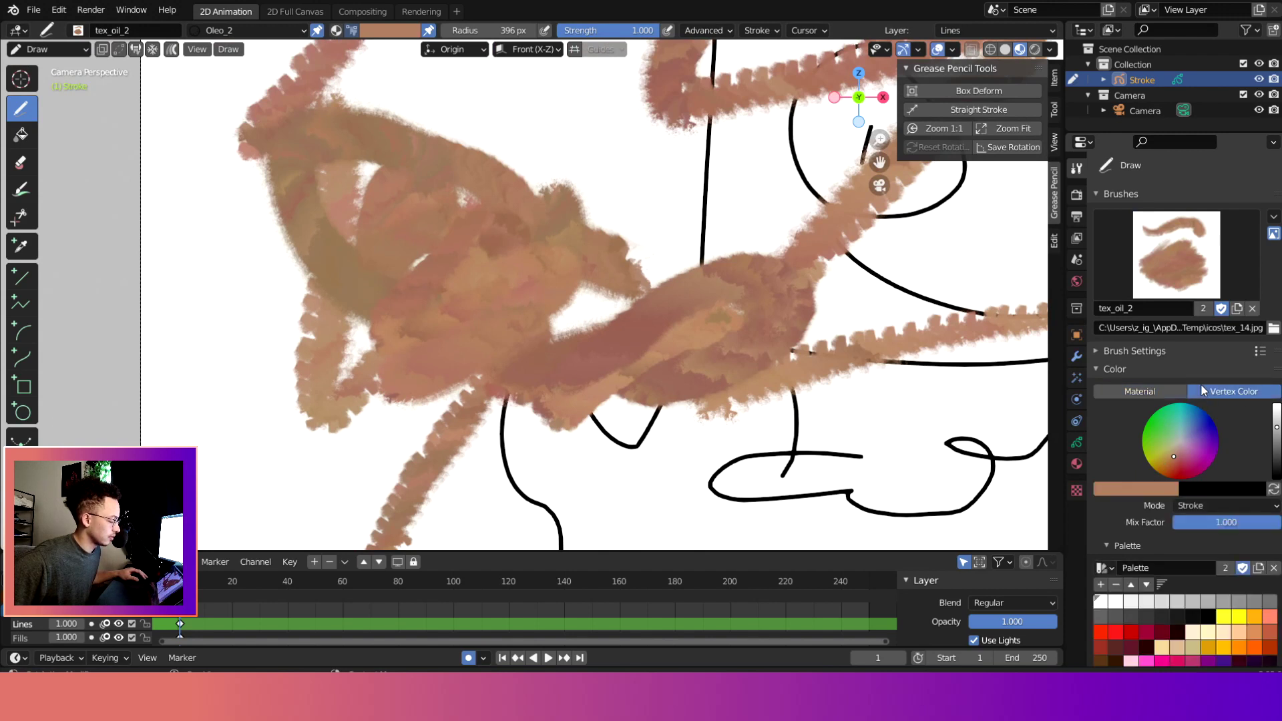
left_click(1182, 426)
mouse_move(601, 247)
left_mouse_down()
mouse_move(561, 307)
mouse_move(628, 370)
mouse_move(554, 280)
mouse_move(561, 173)
left_mouse_up()
scroll(561, 174, "down", 2)
left_click_drag(868, 267, 627, 202)
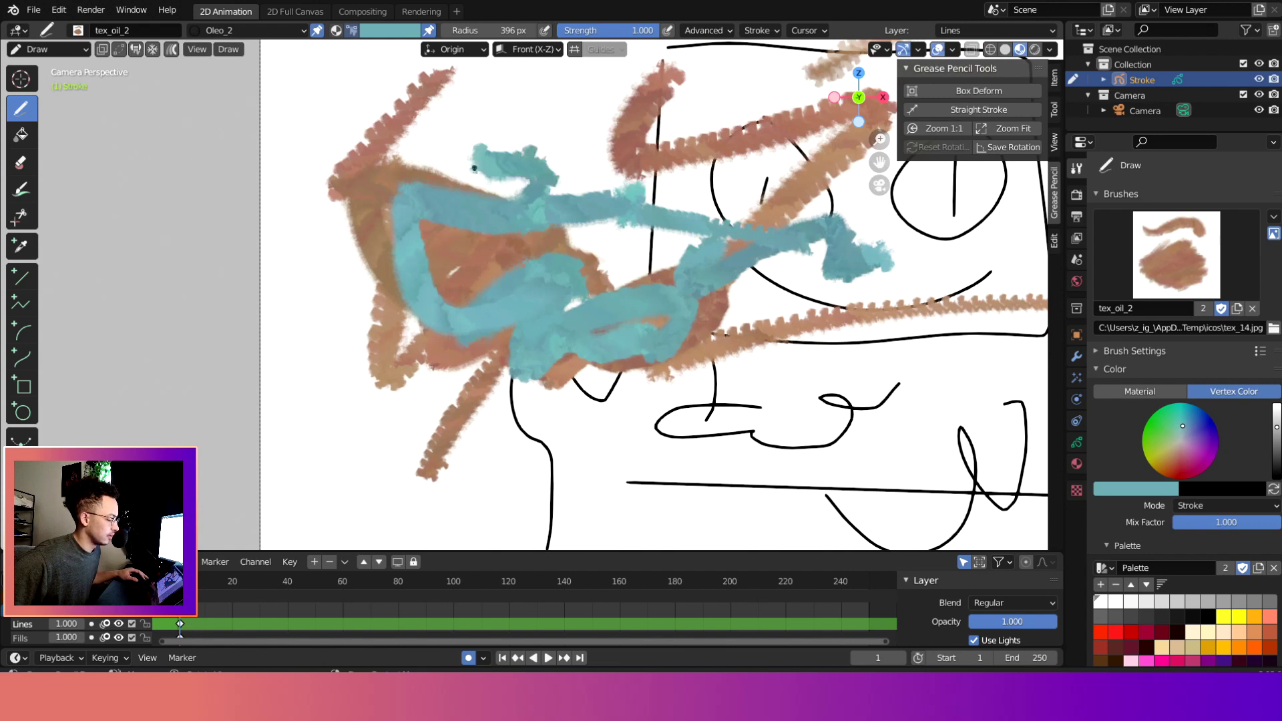
scroll(641, 220, "down", 3)
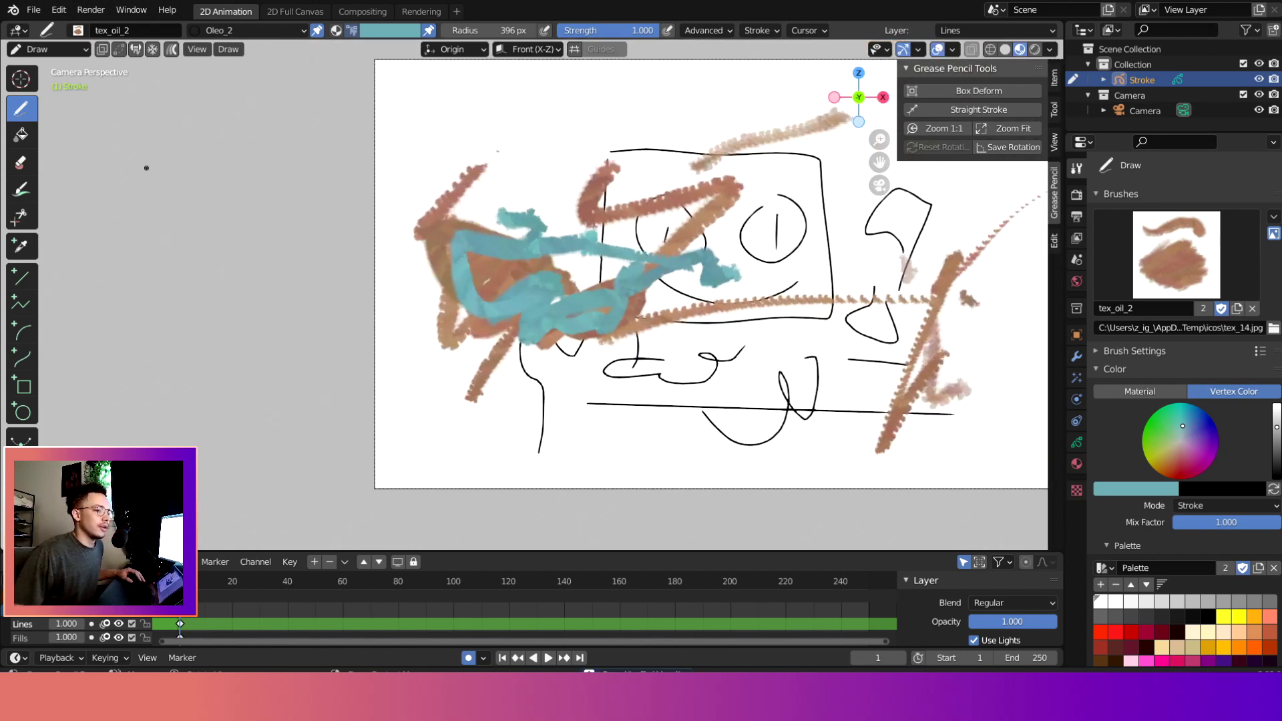